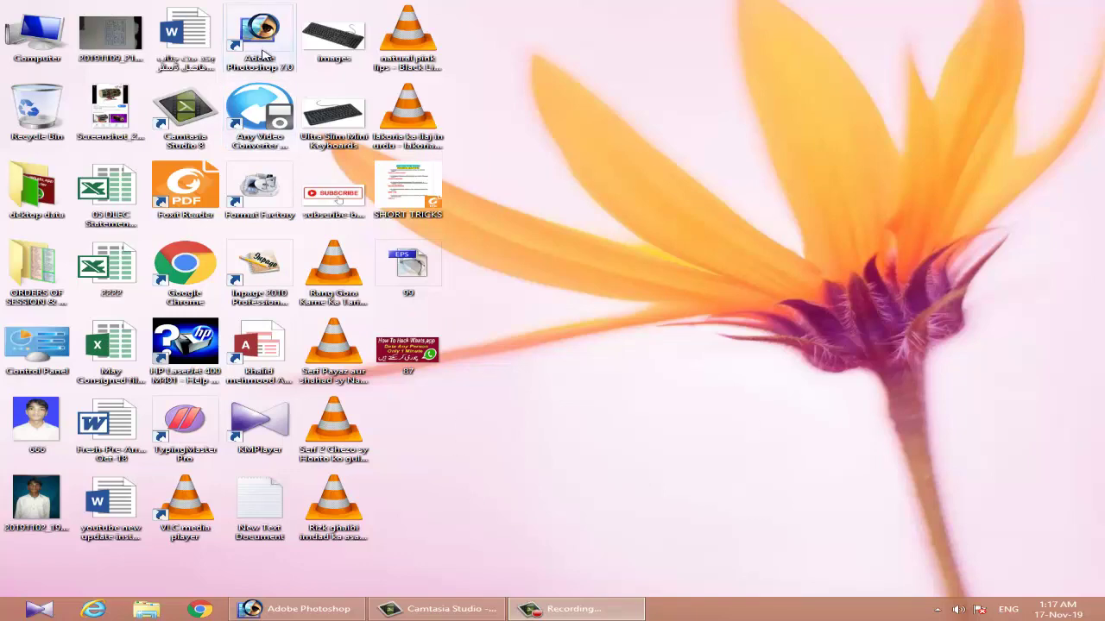
Launch Adobe Photoshop 7.0 from its desktop shortcut.
left_click(265, 50)
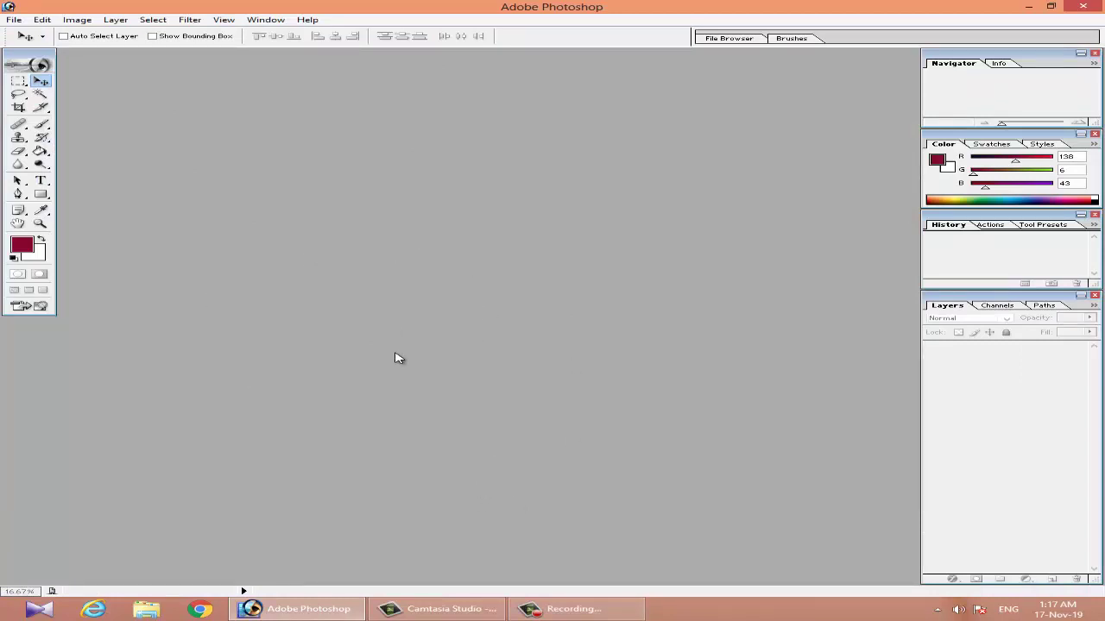
Create a new document from the 1920 x 1080 HDTV 1080i preset and zoom out to view it.
key("ctrl+n")
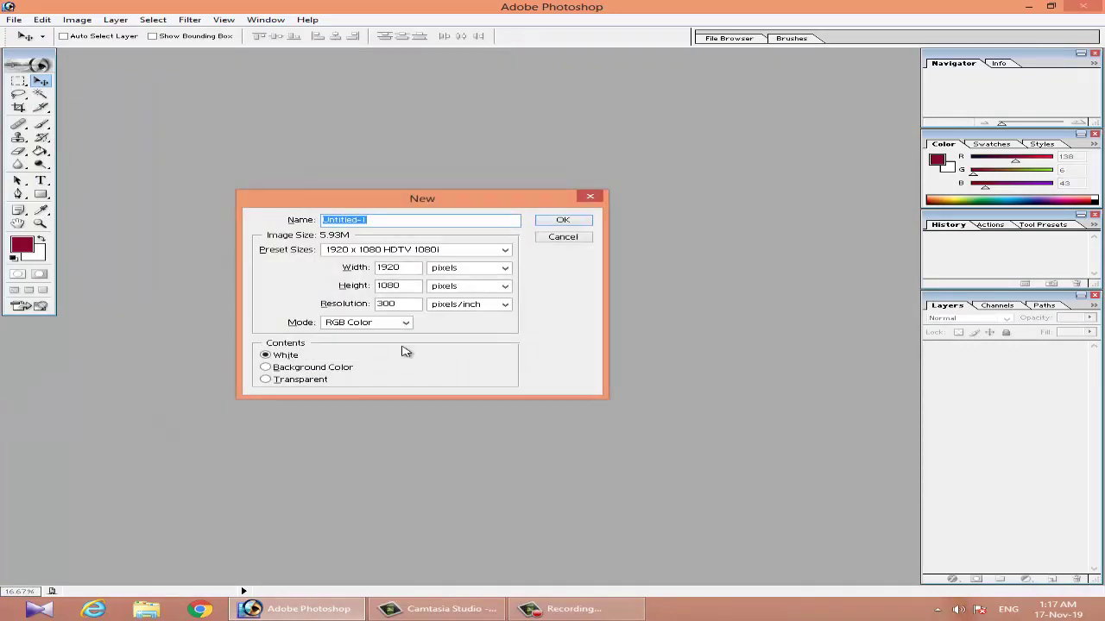
left_click(474, 251)
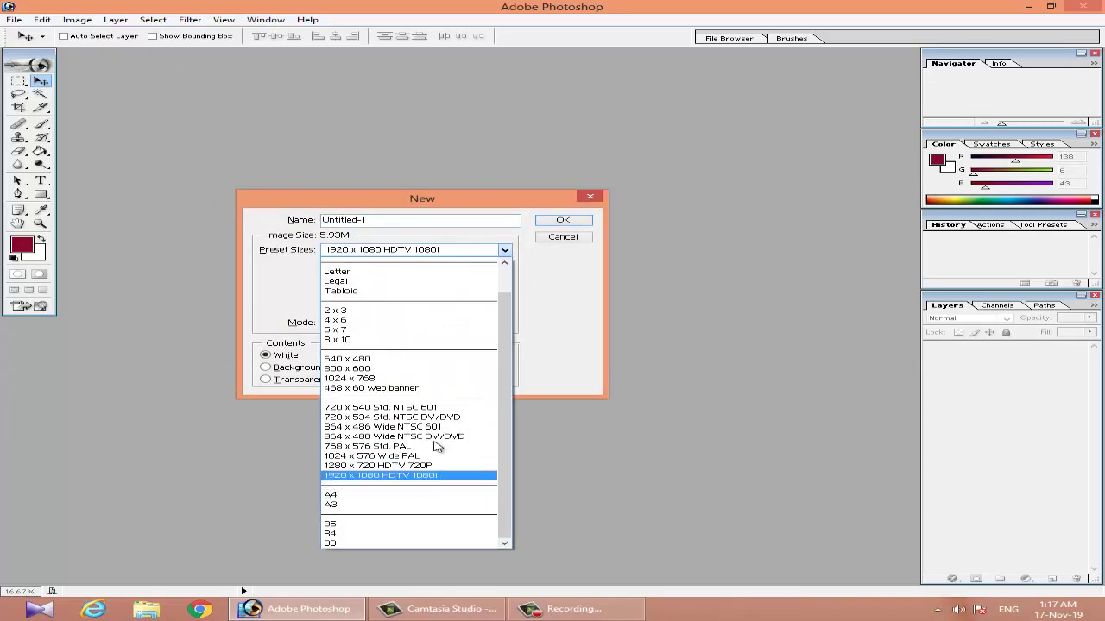
left_click(557, 226)
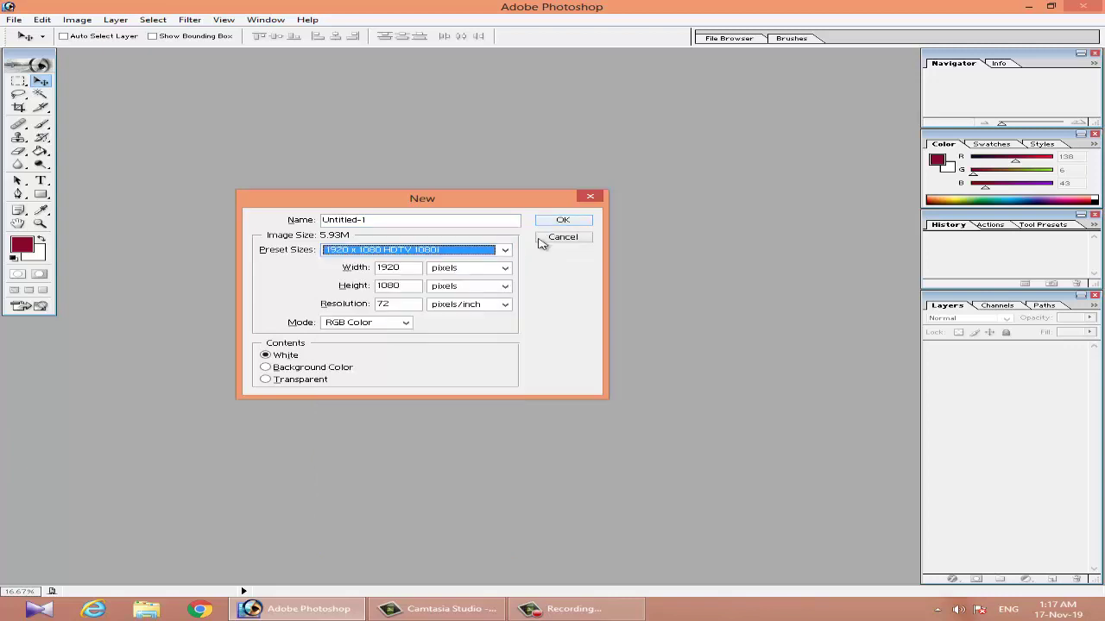
double_click(397, 305)
type("300")
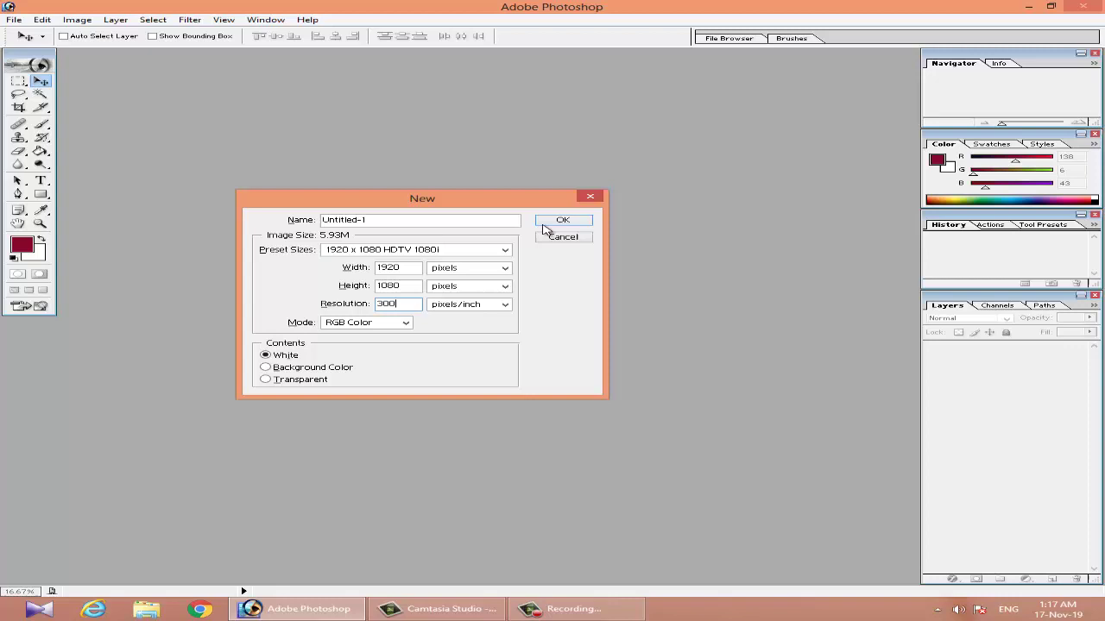
left_click(557, 223)
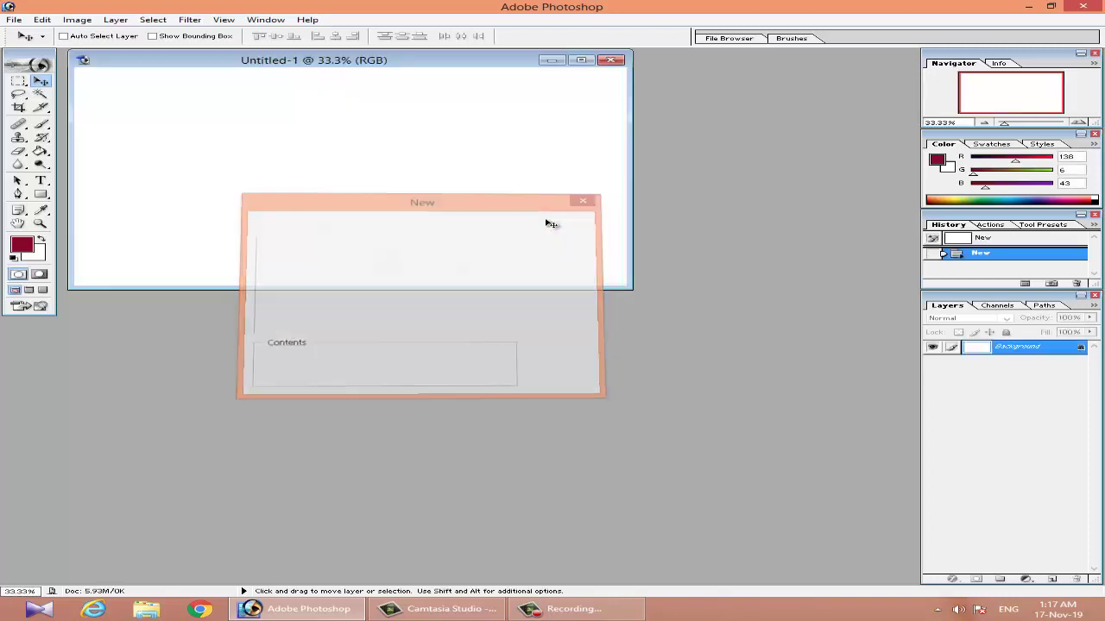
key("ctrl+minus")
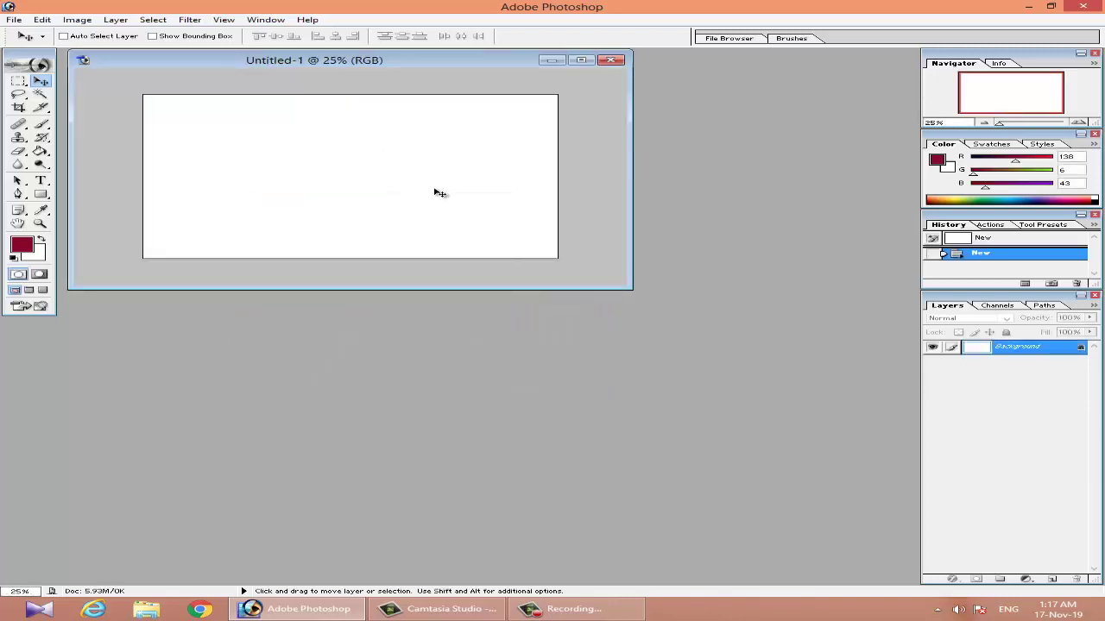
Minimize Photoshop, launch InPage and start a new blank document.
left_click(1028, 7)
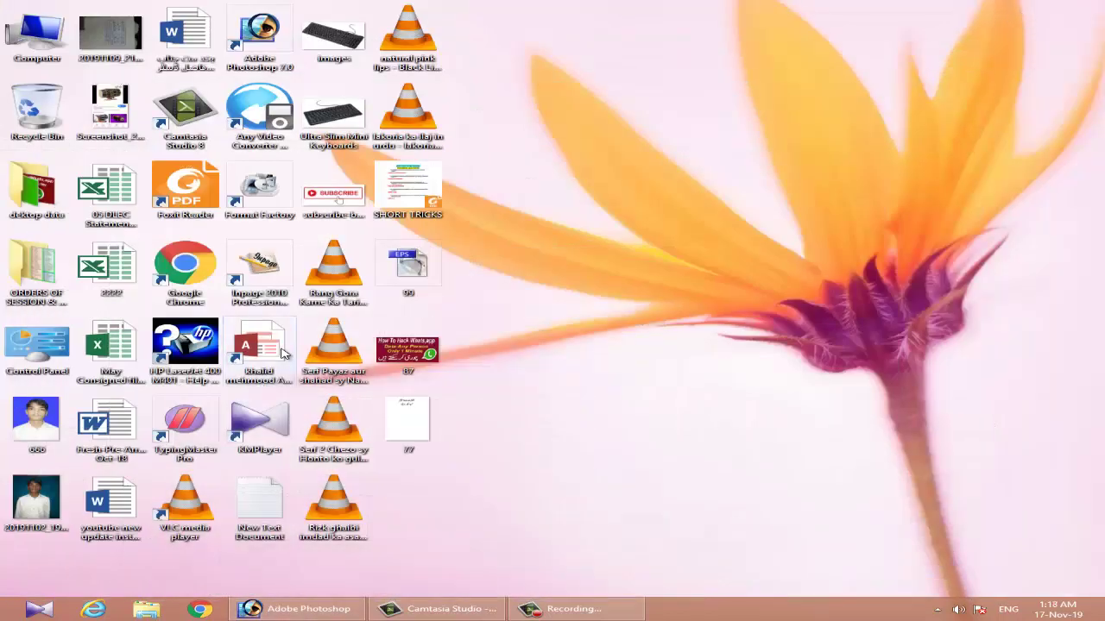
double_click(261, 272)
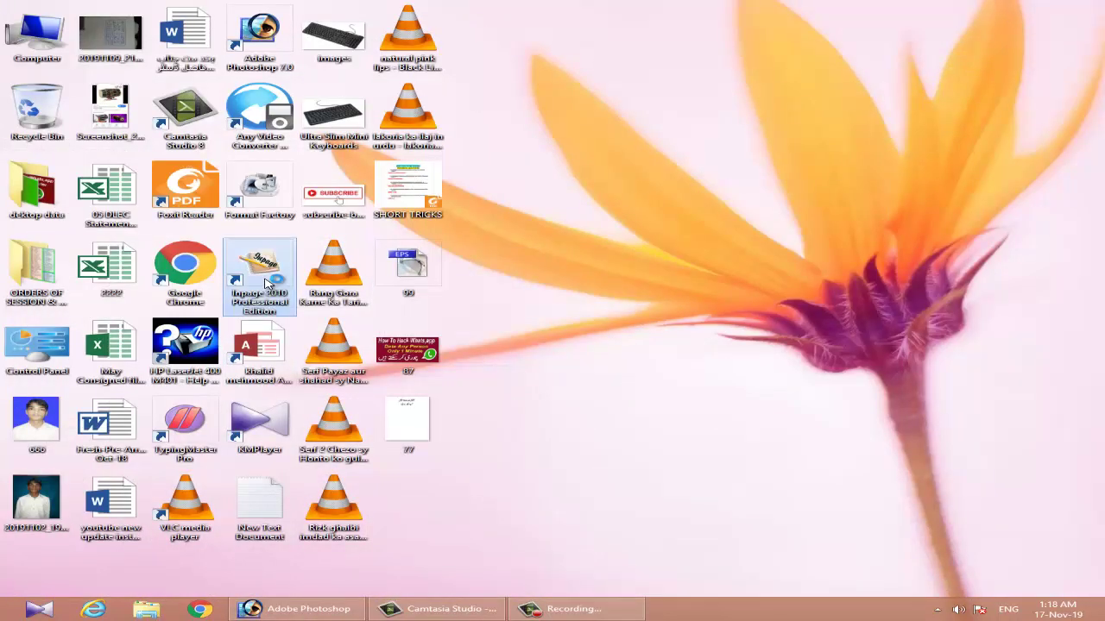
key("ctrl+n")
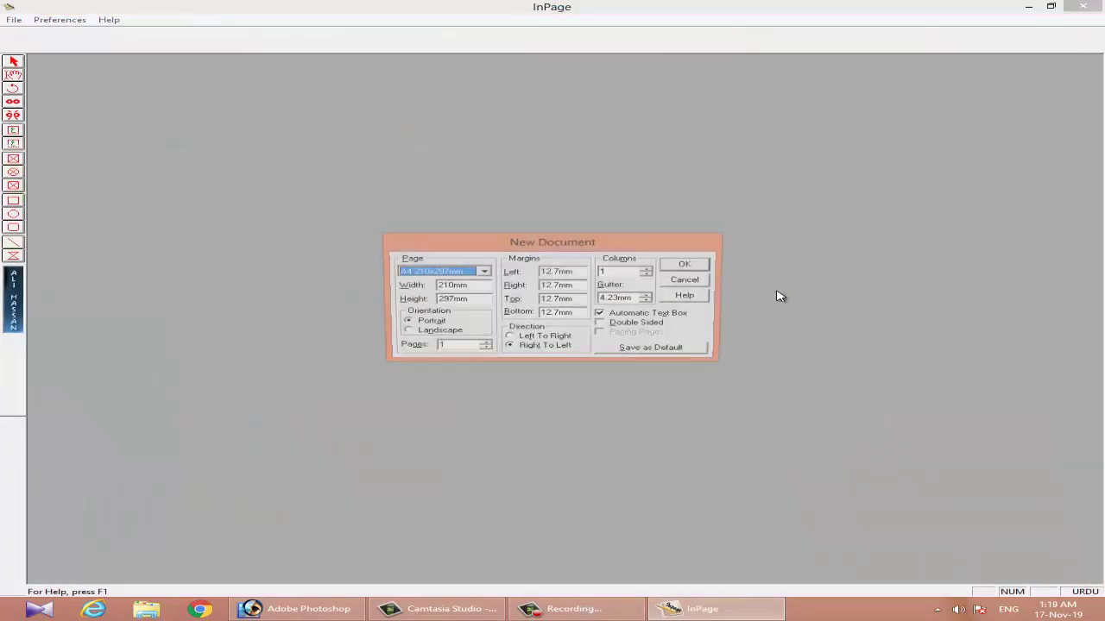
key("Return")
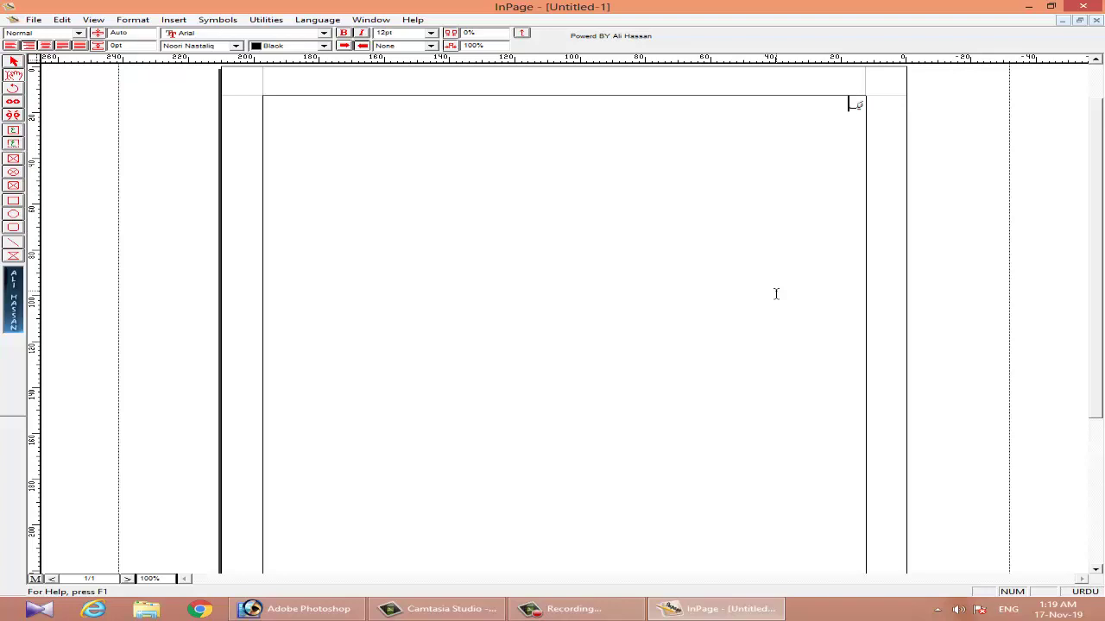
Type the Urdu text including 786, breaking it onto a second line.
type("ے")
key("ctrl+space")
key("ctrl+space")
type("iswi")
key("Return")
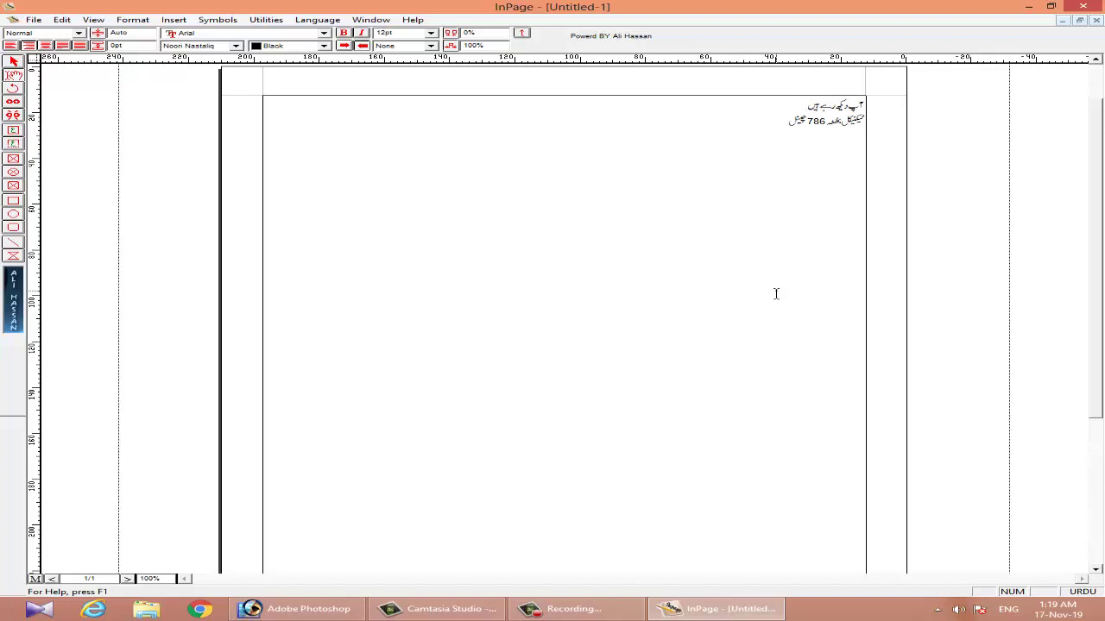
Set all the Urdu text to 40 pt and centre-align both lines.
key("ctrl+a")
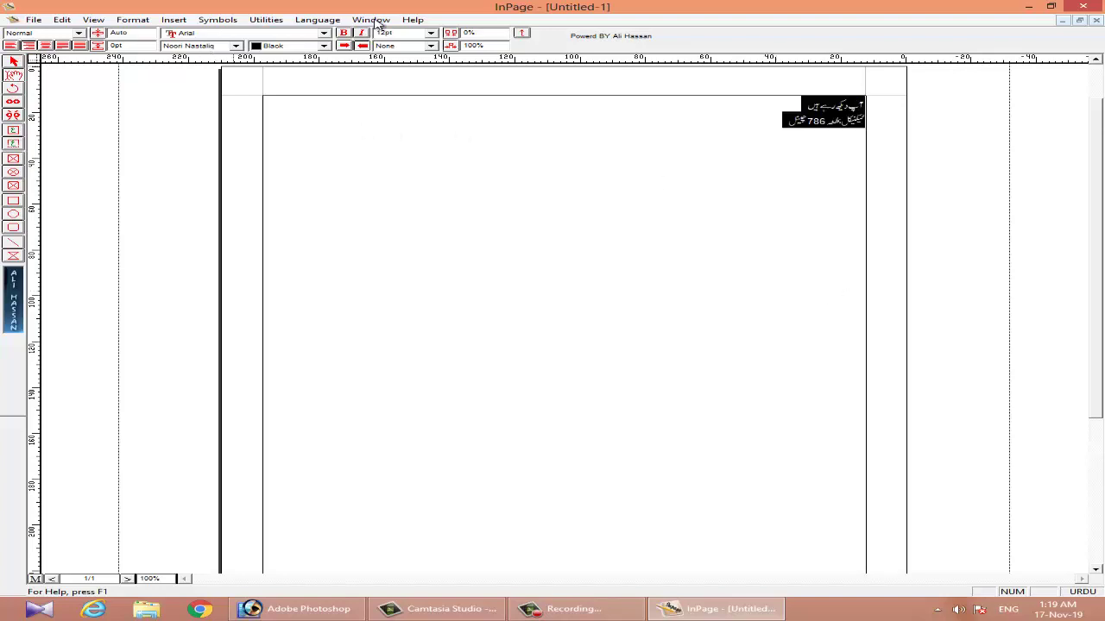
left_click(406, 32)
type("40")
key("Return")
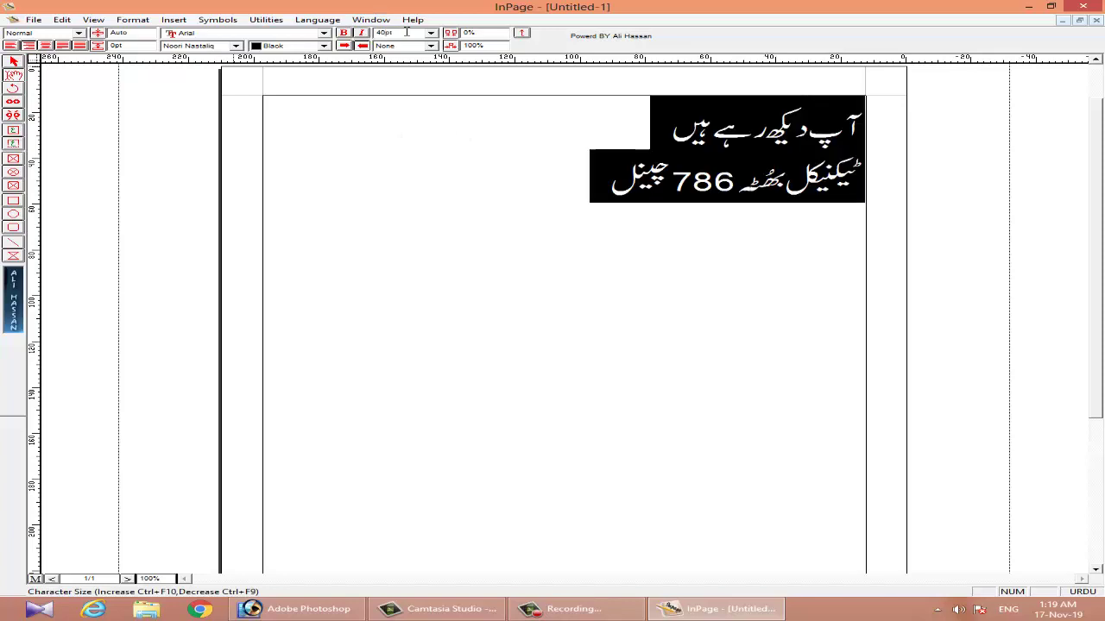
left_click(45, 45)
left_click(414, 248)
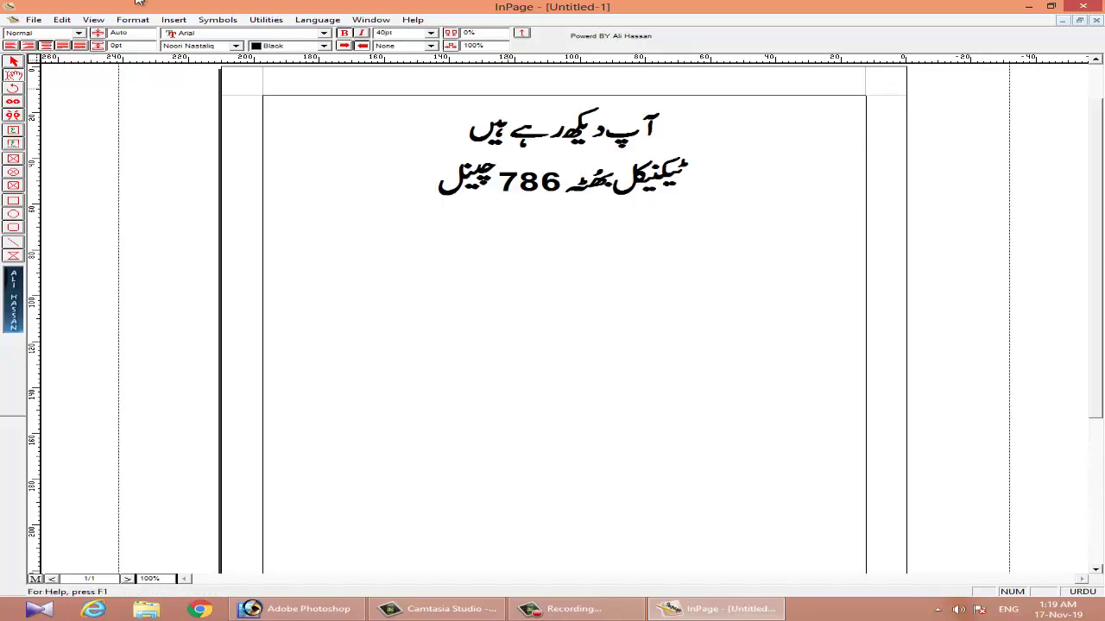
left_click(34, 19)
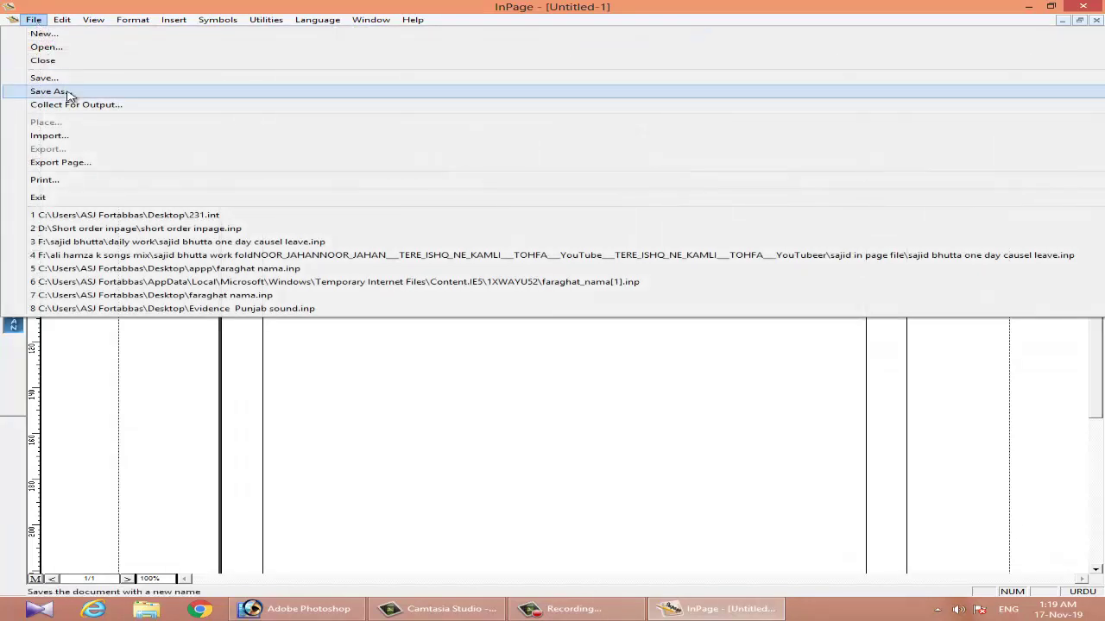
Export the page as Encapsulated PostScript file '88' on the Desktop, then minimize InPage.
left_click(86, 164)
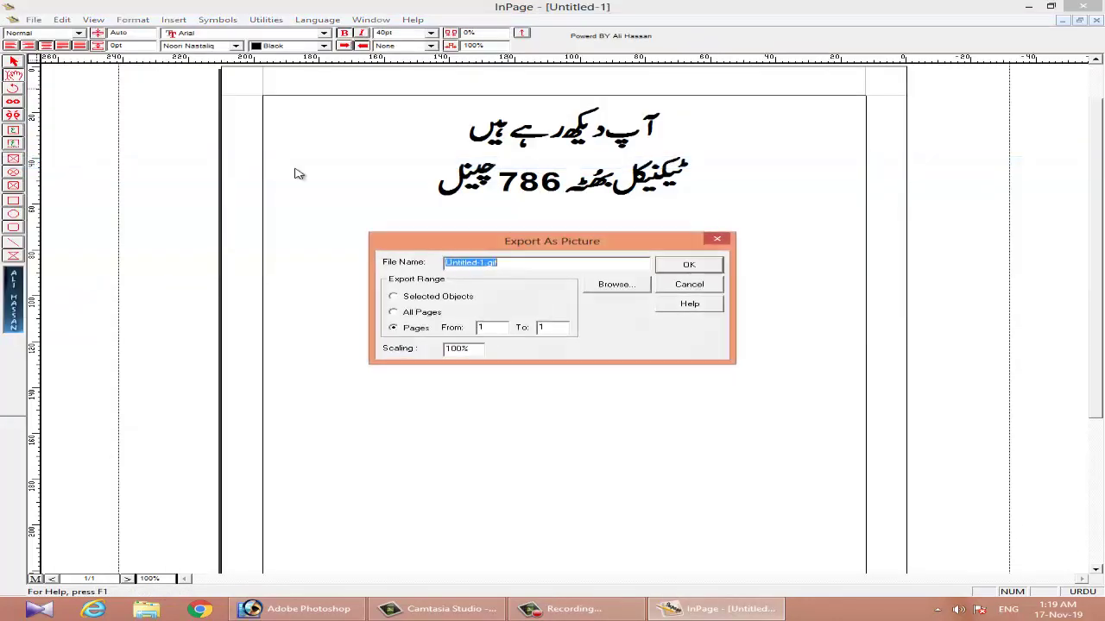
left_click(616, 284)
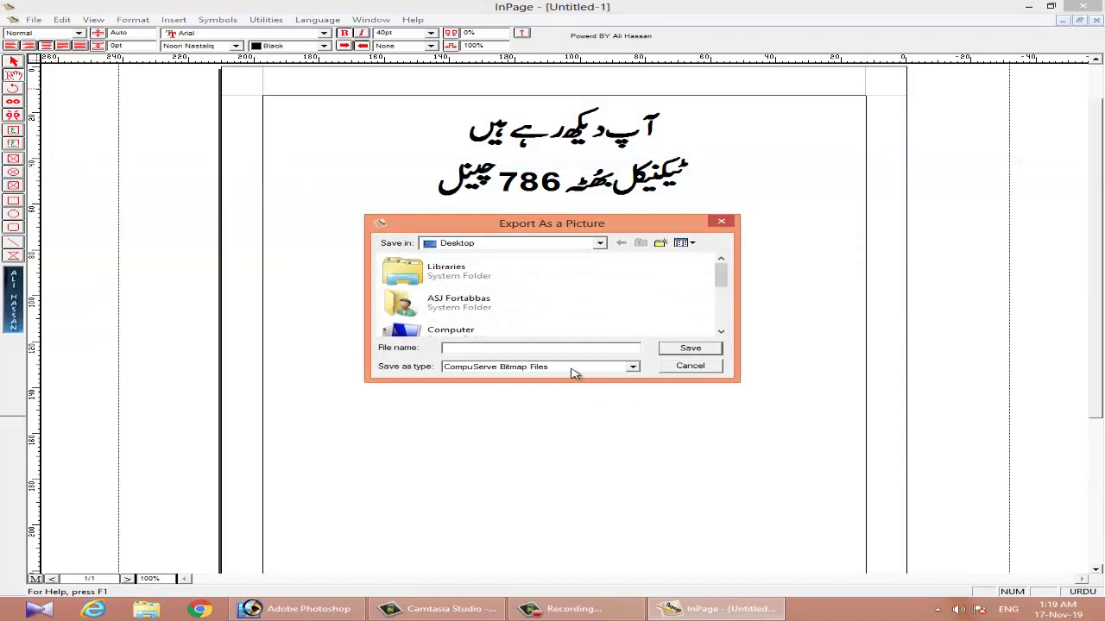
left_click(576, 373)
left_click(569, 387)
left_click(508, 349)
type("88")
left_click(678, 353)
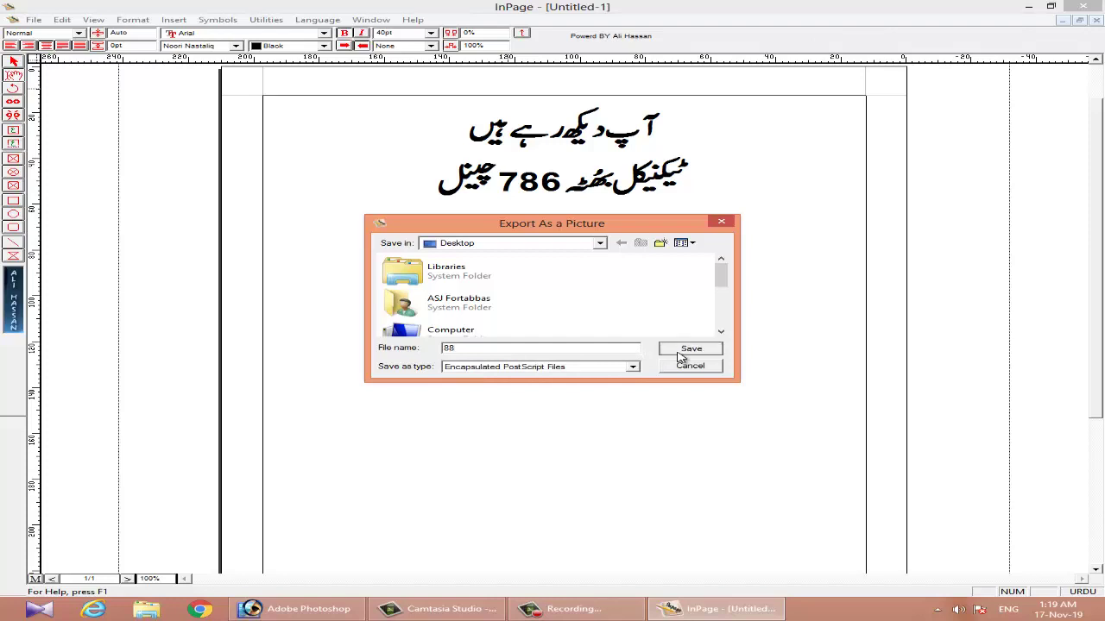
left_click(676, 264)
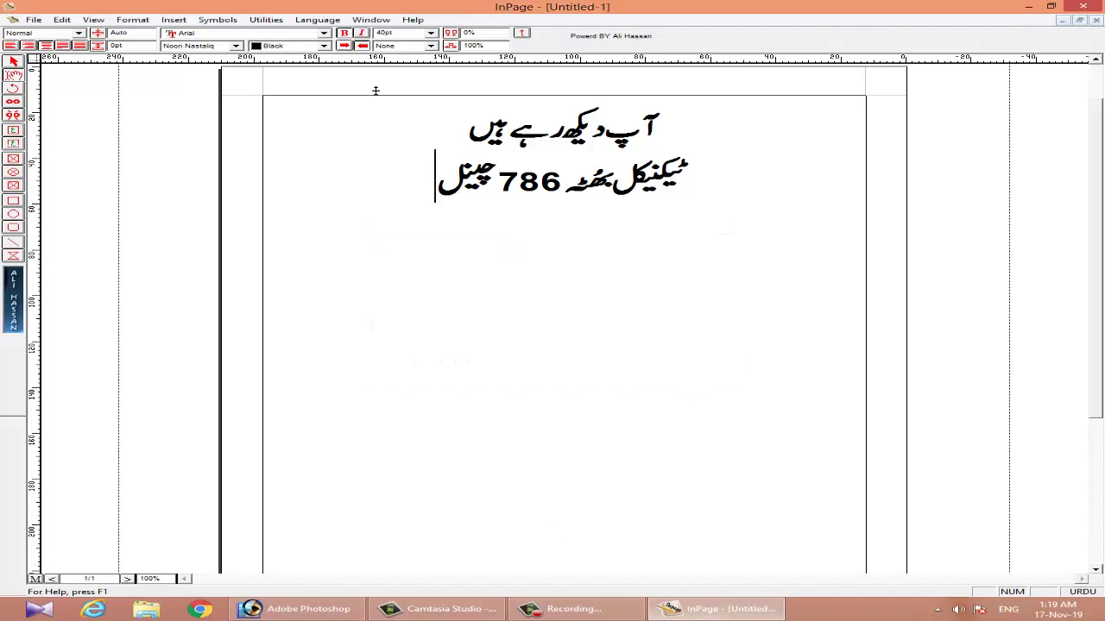
left_click(1028, 7)
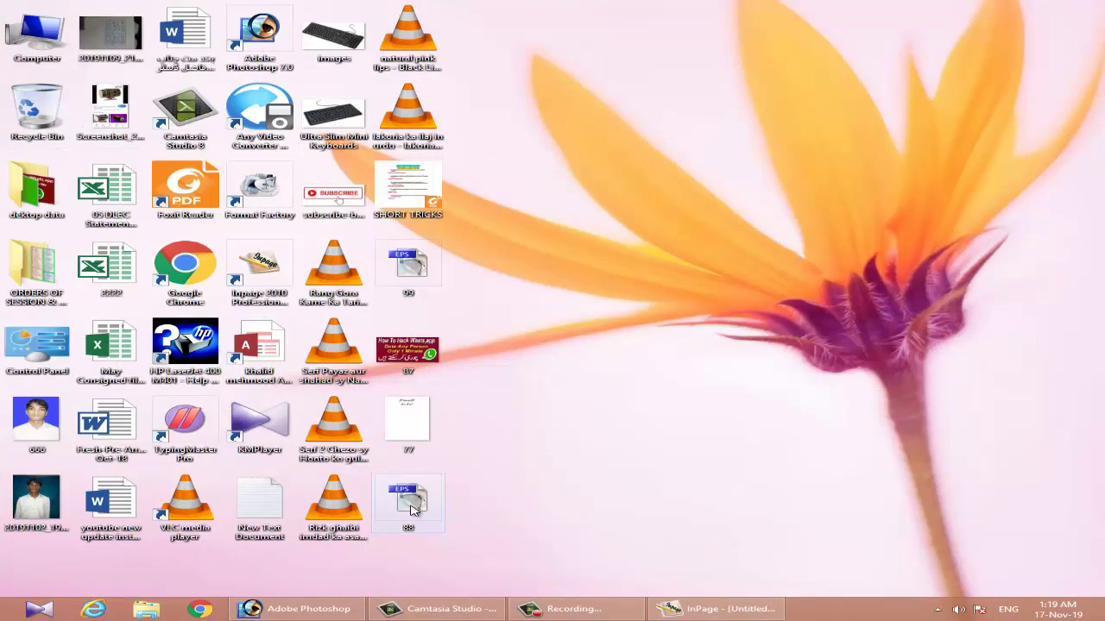
Open 88.eps in Photoshop, then select the top Urdu line and move it into Untitled-1.
left_click_drag(412, 509, 363, 435)
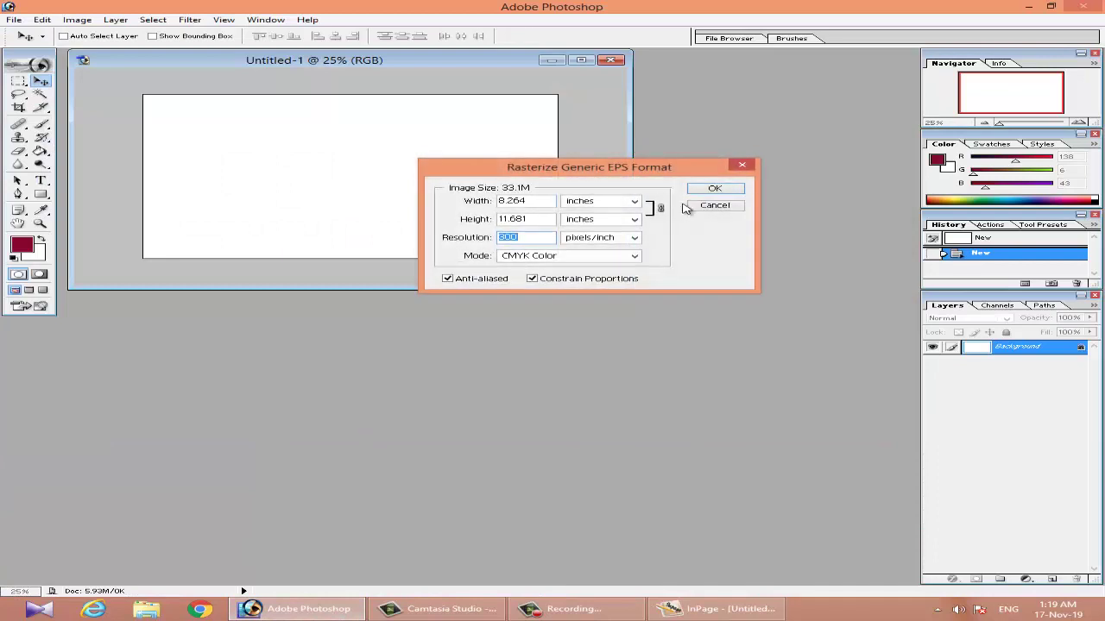
left_click(703, 189)
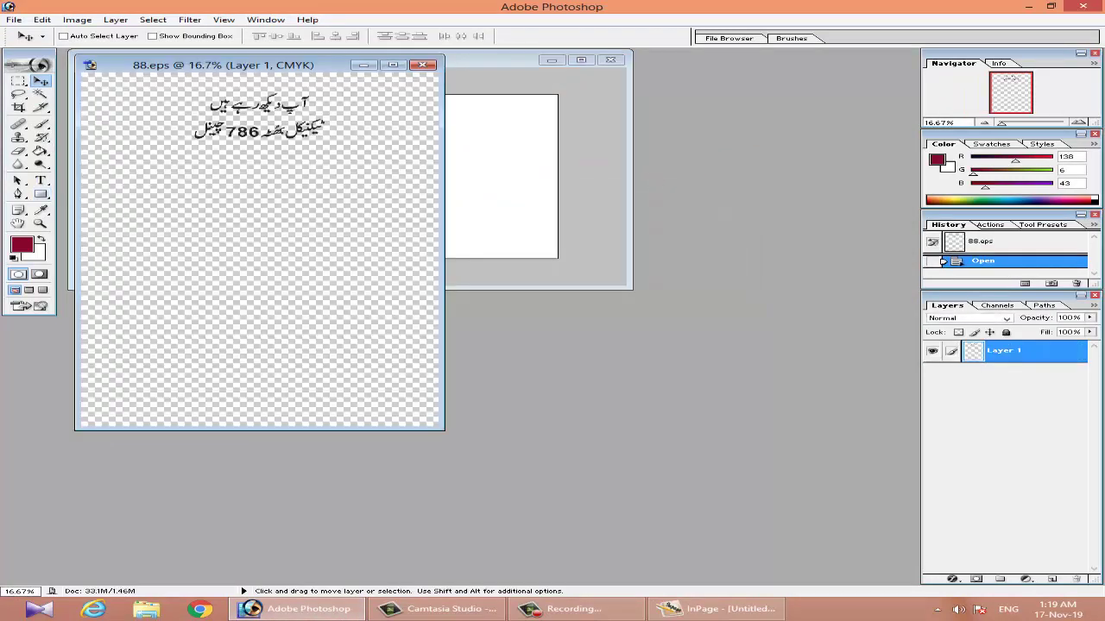
left_click(19, 83)
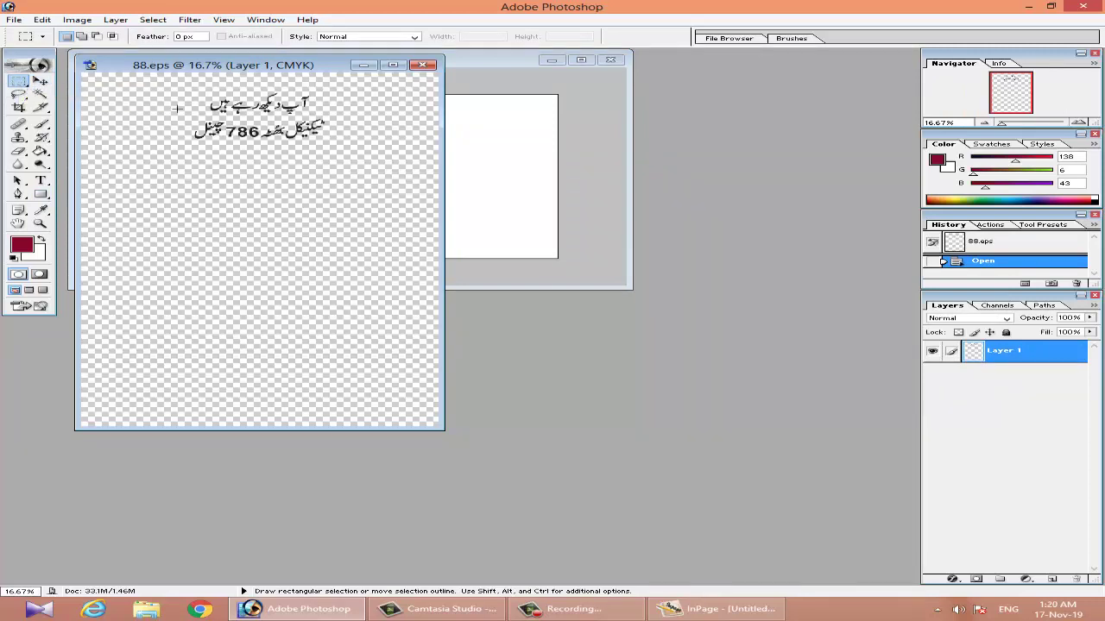
left_click_drag(228, 125, 319, 120)
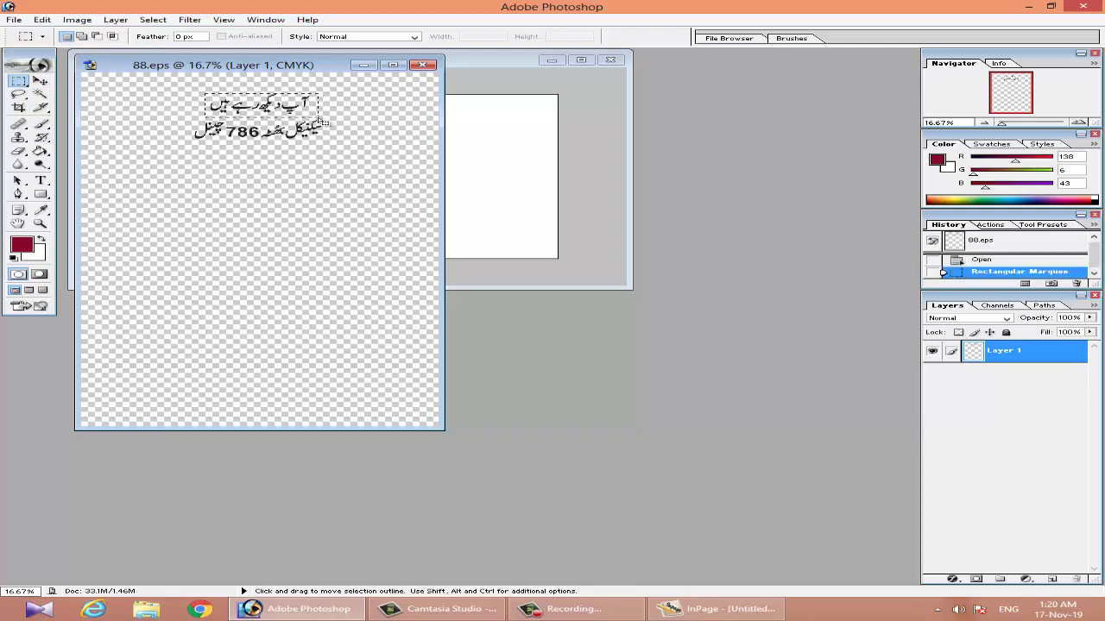
key("Up")
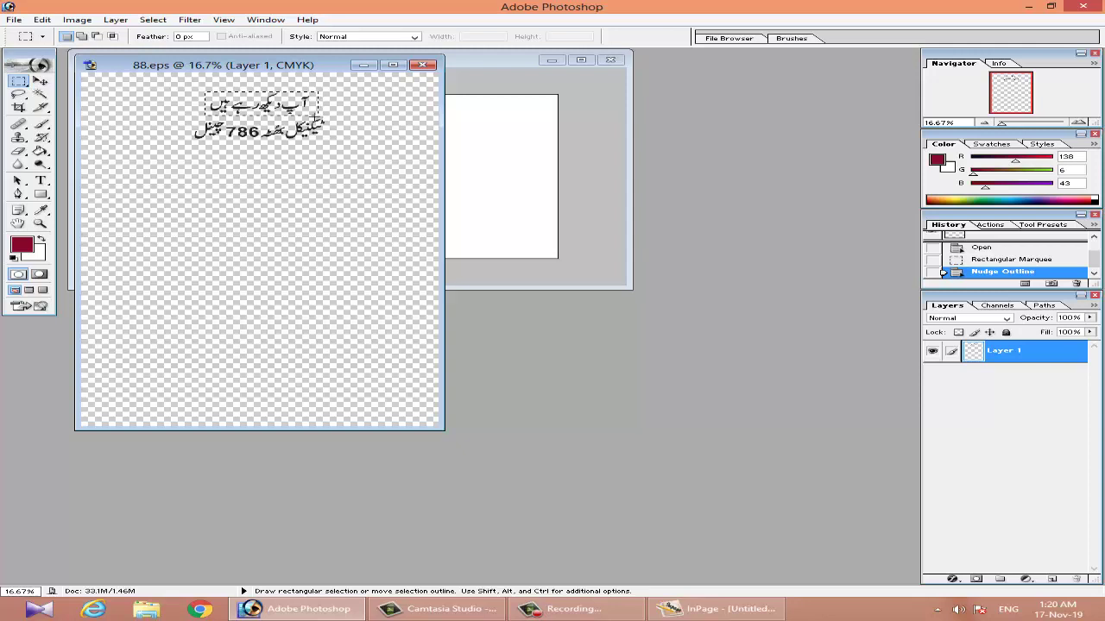
key("v")
mouse_move(290, 112)
left_mouse_down()
mouse_move(474, 192)
mouse_move(516, 191)
left_mouse_up()
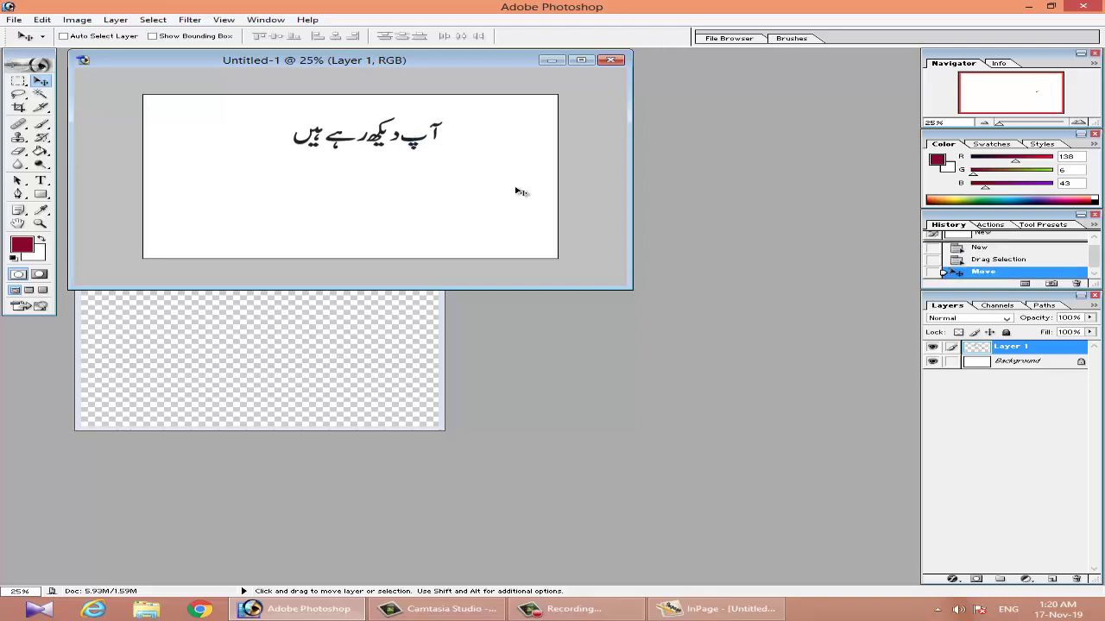
Fill the Background layer with maroon using the Paint Bucket.
left_click(984, 362)
left_click(41, 151)
left_click(283, 224)
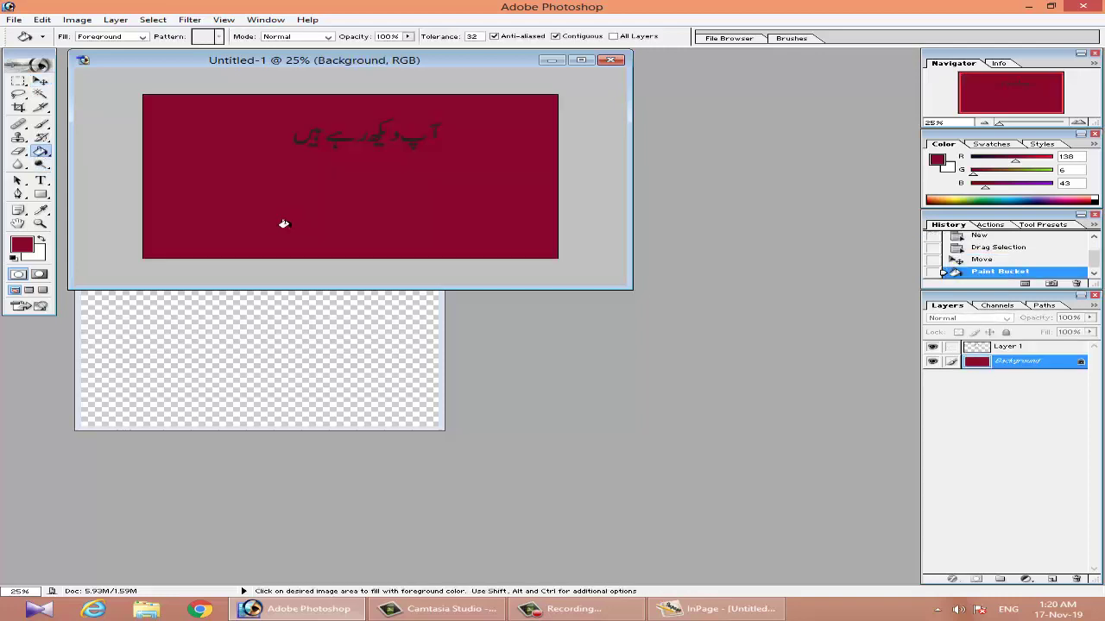
Scale the Urdu text on Layer 1 to 160% with Free Transform.
left_click(983, 346)
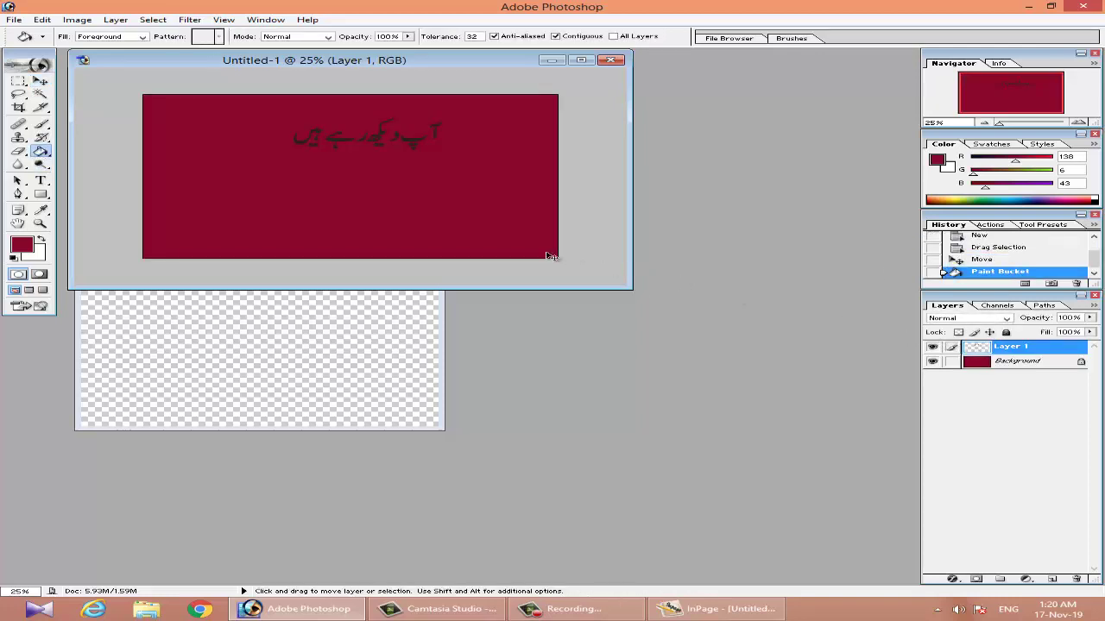
key("ctrl+t")
mouse_move(444, 117)
left_mouse_down()
mouse_move(532, 97)
mouse_move(444, 128)
left_mouse_up()
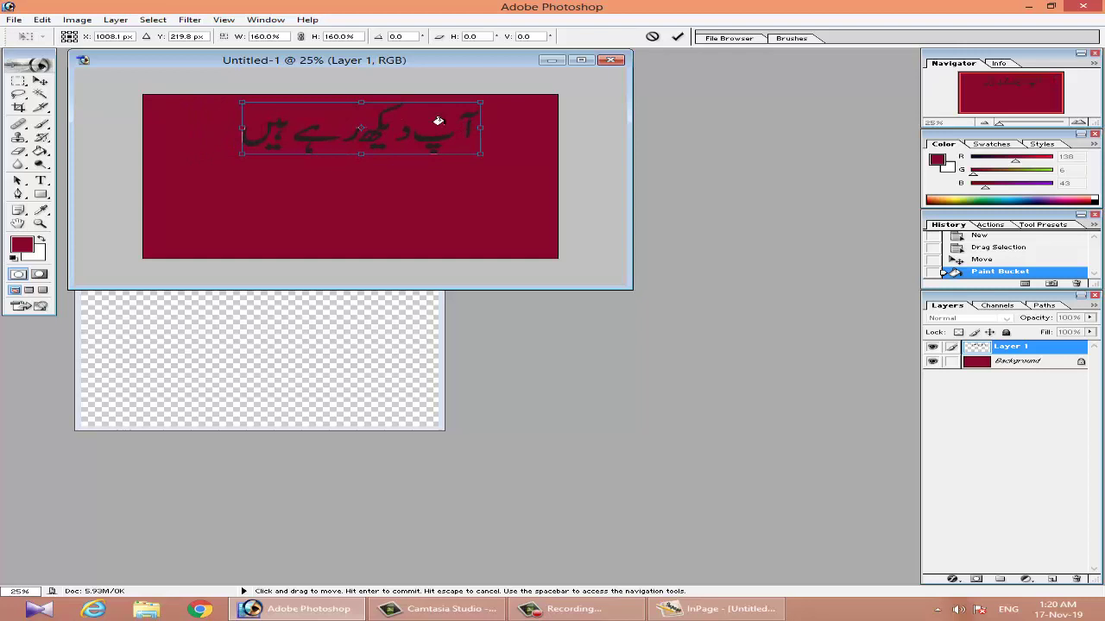
key("Return")
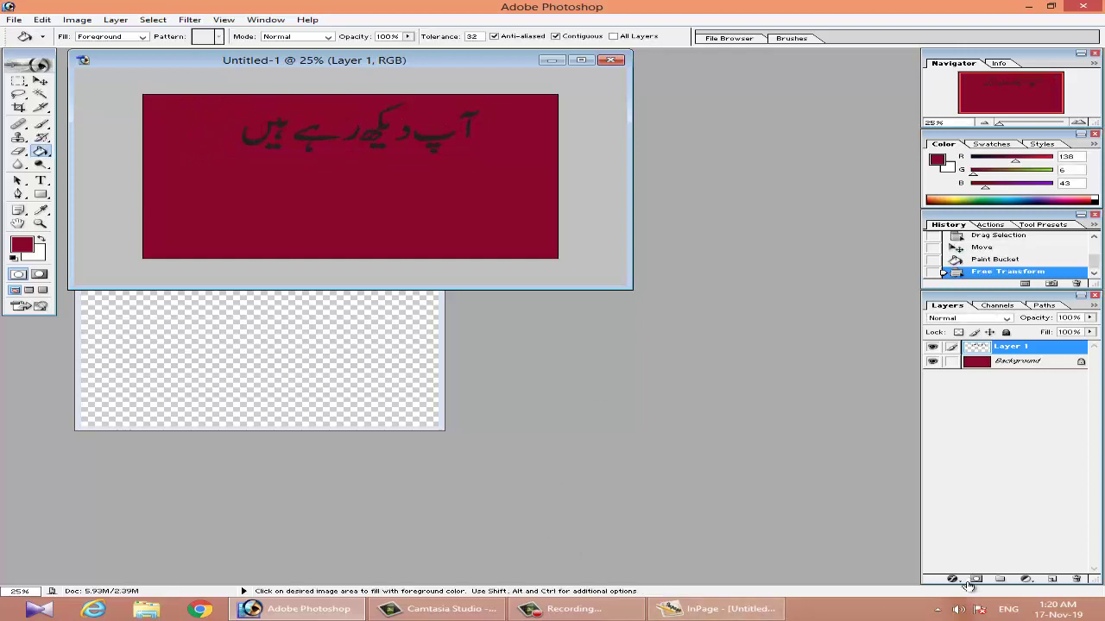
Give Layer 1 a yellow Color Overlay layer style.
left_click(953, 579)
left_click(971, 530)
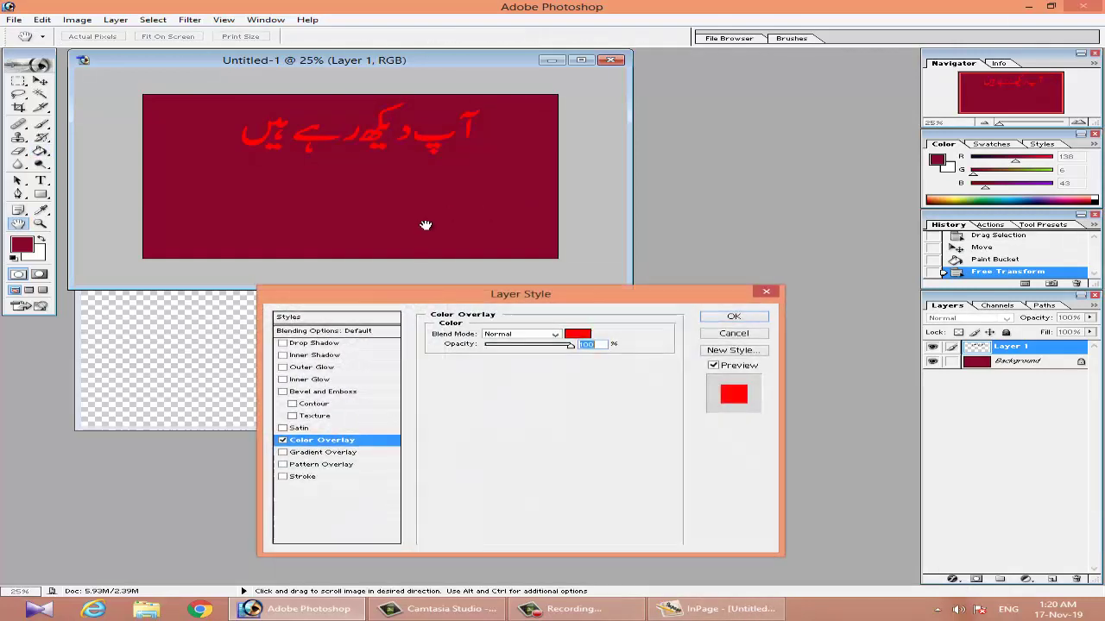
left_click(576, 334)
left_click(699, 339)
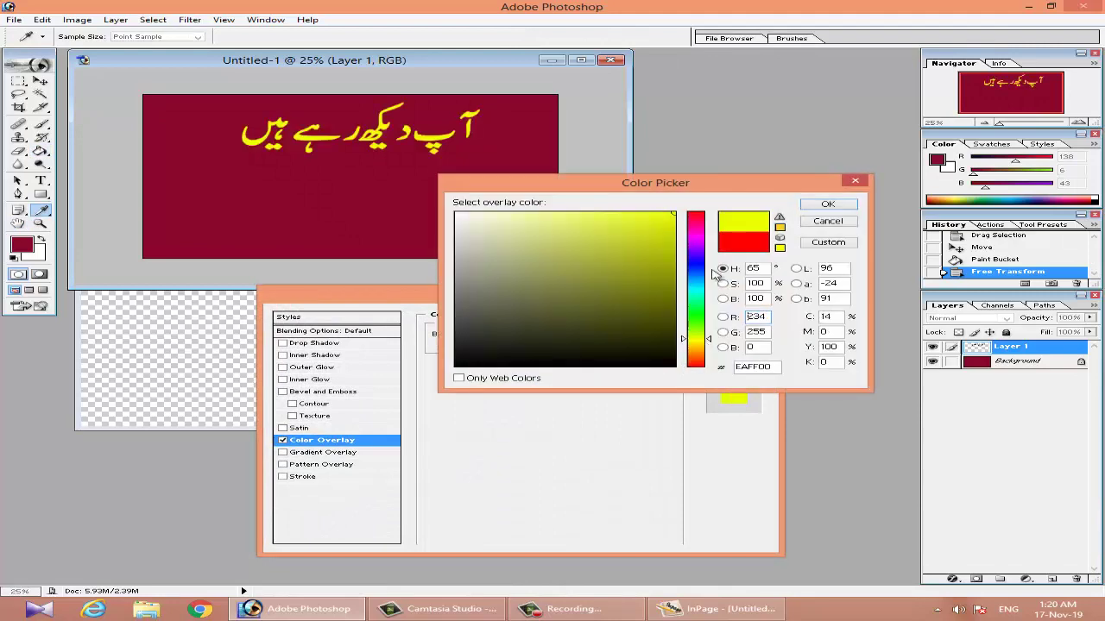
left_click(813, 207)
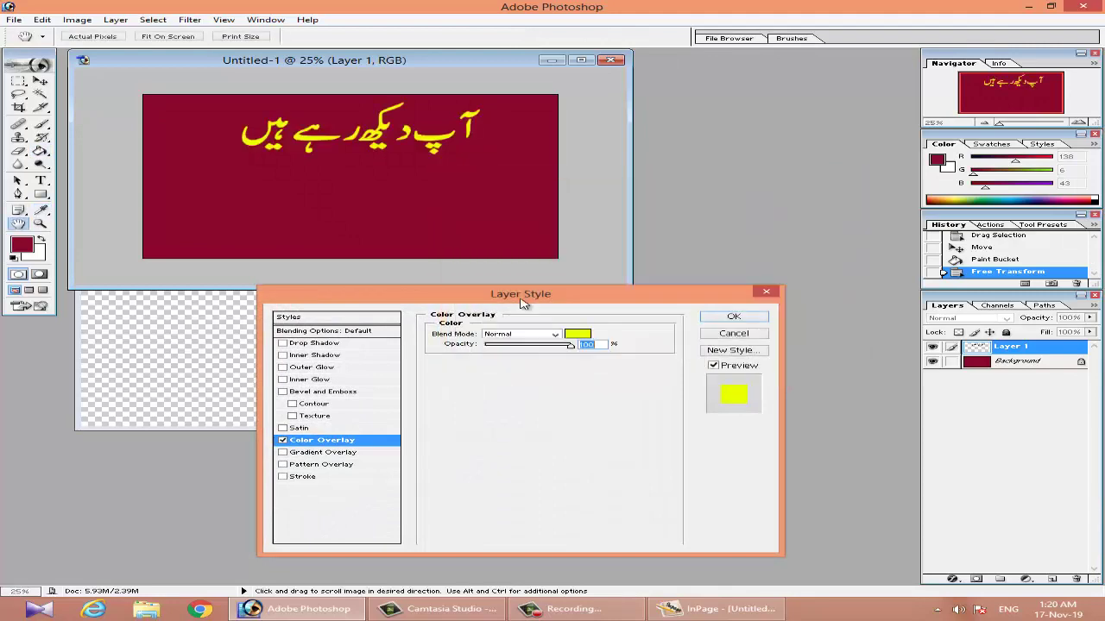
left_click(757, 316)
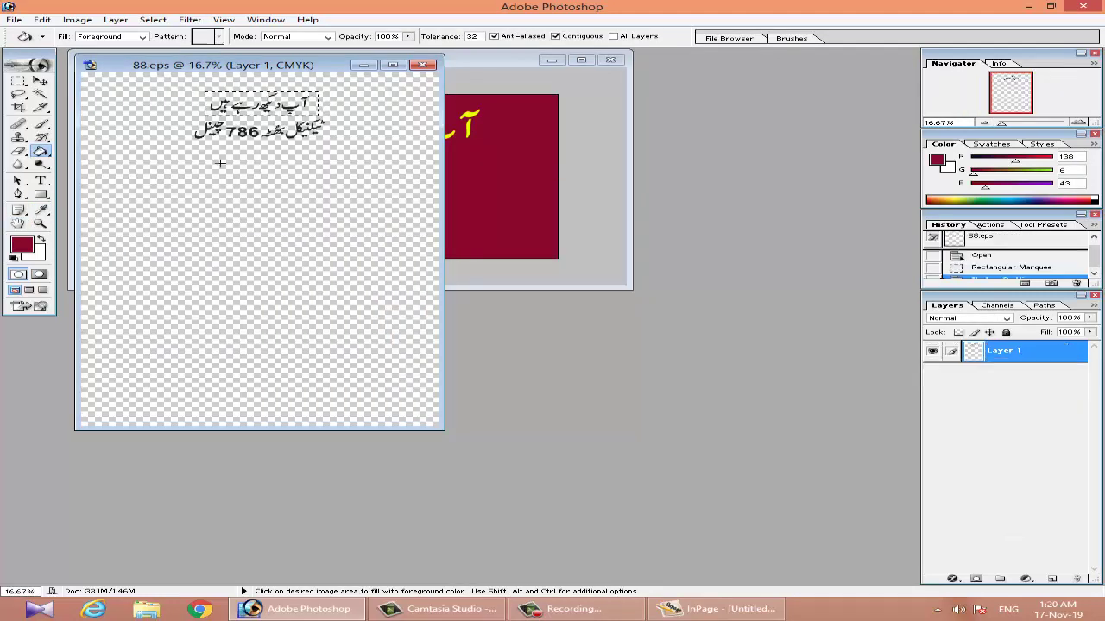
Select the second Urdu line with 786 in 88.eps and drag it into the banner.
key("m")
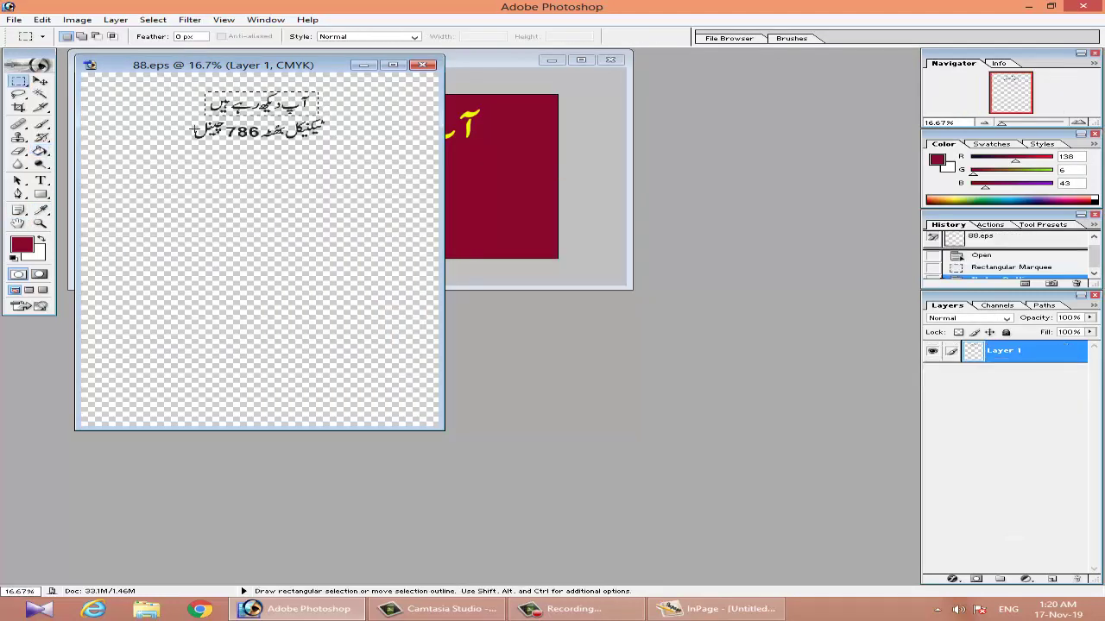
left_click_drag(258, 103, 255, 116)
left_click(190, 121)
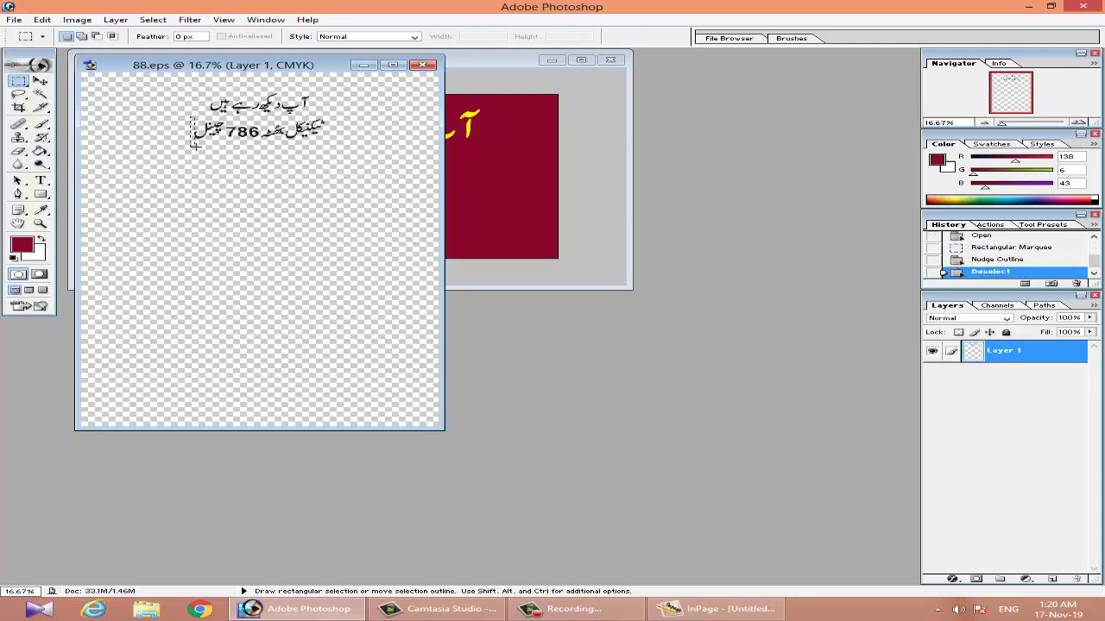
left_click_drag(195, 146, 328, 143)
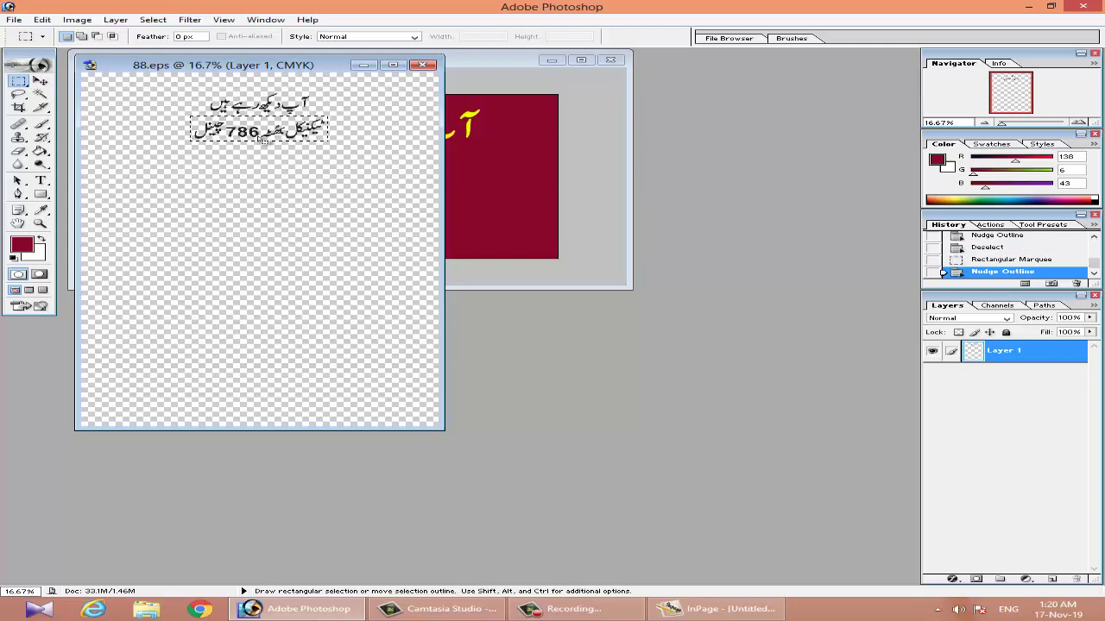
key("v")
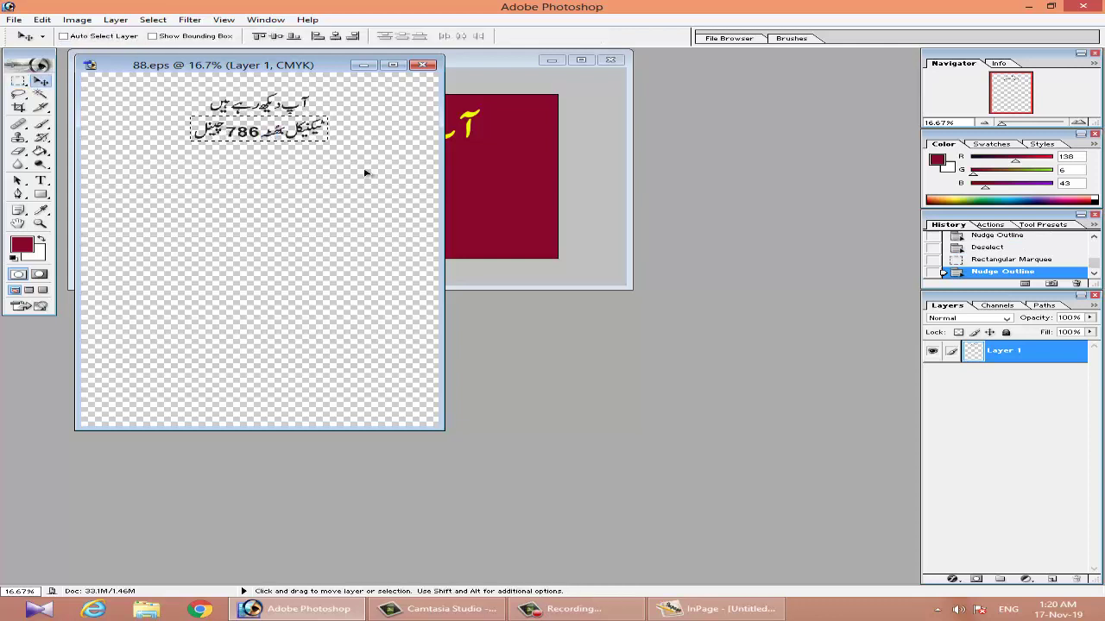
left_click_drag(364, 172, 374, 216)
Scale the copied line to 143.9% and position it under the yellow line.
key("ctrl+t")
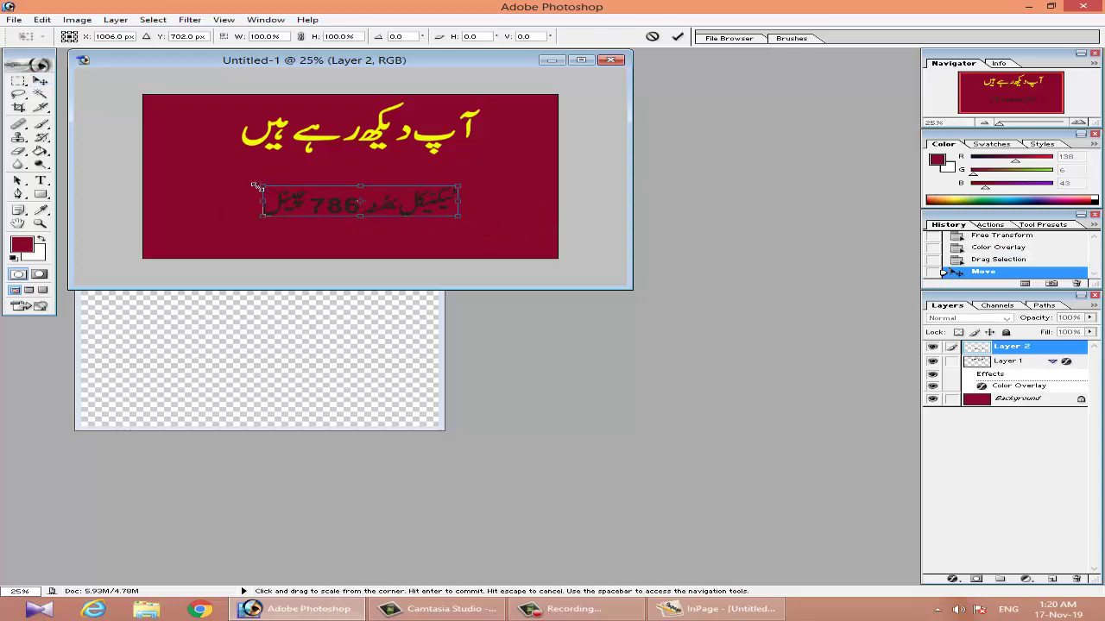
left_click_drag(246, 177, 199, 161)
left_click_drag(401, 207, 425, 193)
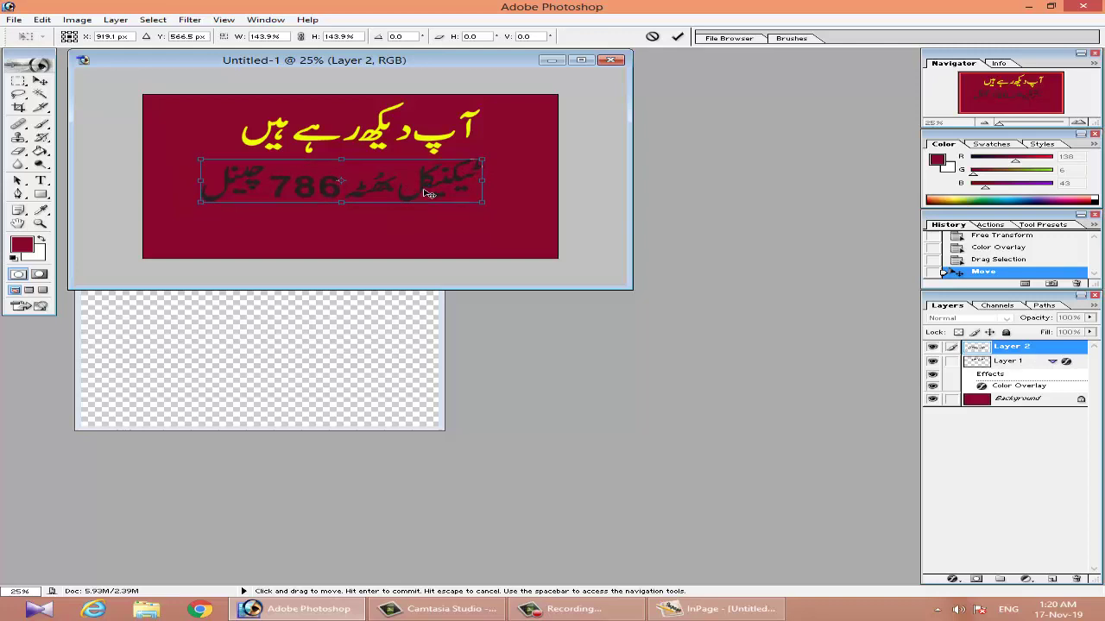
key("Return")
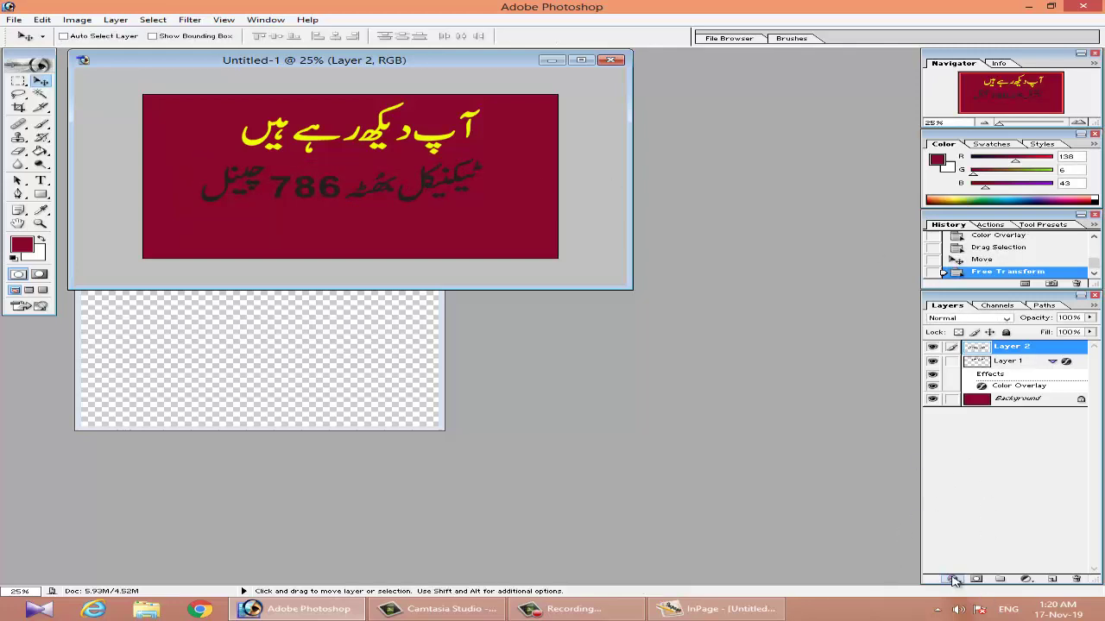
Give Layer 2 a white Color Overlay layer style.
left_click(952, 579)
left_click(992, 526)
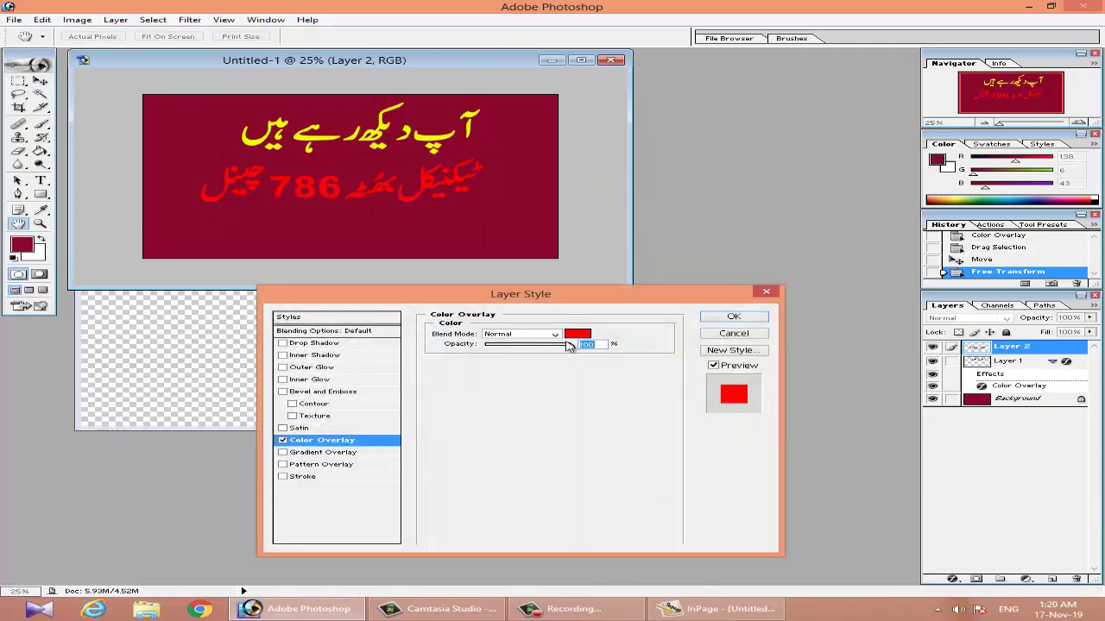
left_click(576, 334)
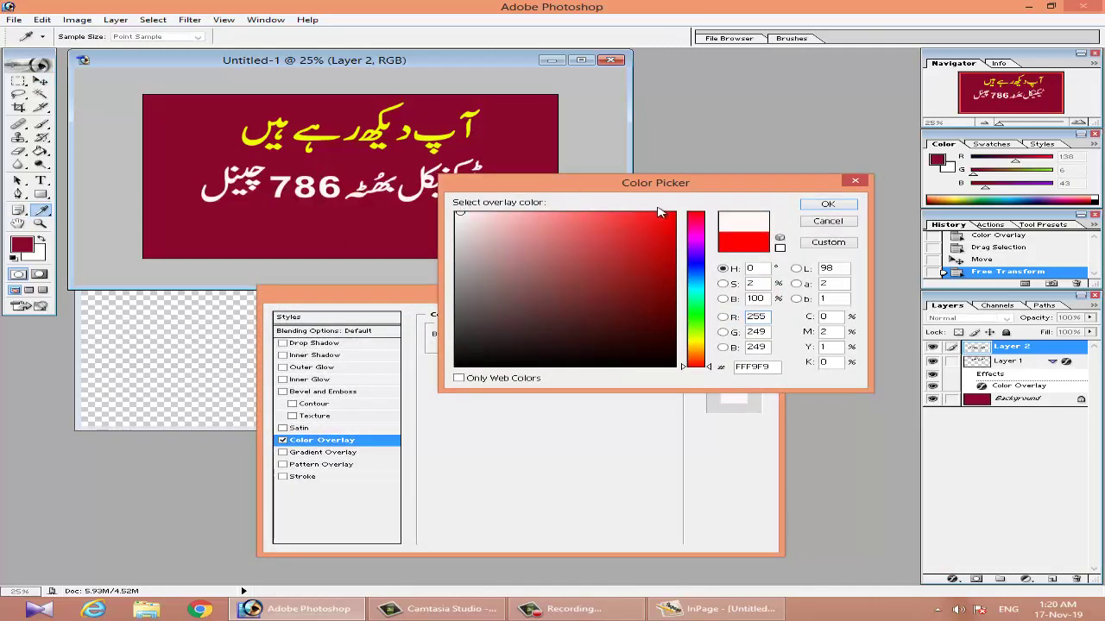
left_click(824, 205)
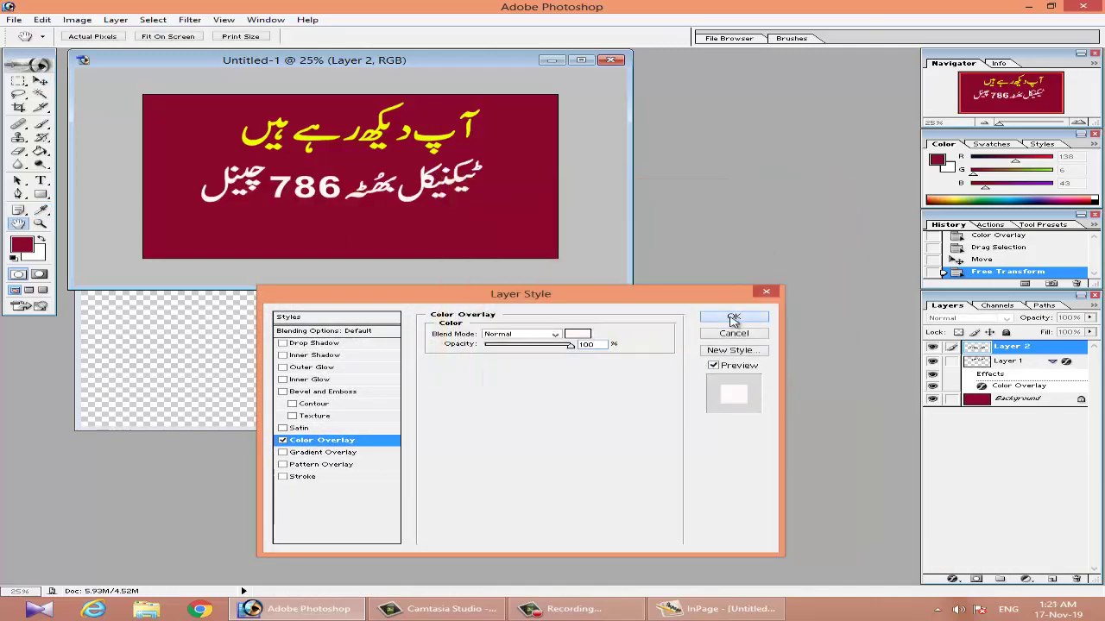
left_click(732, 318)
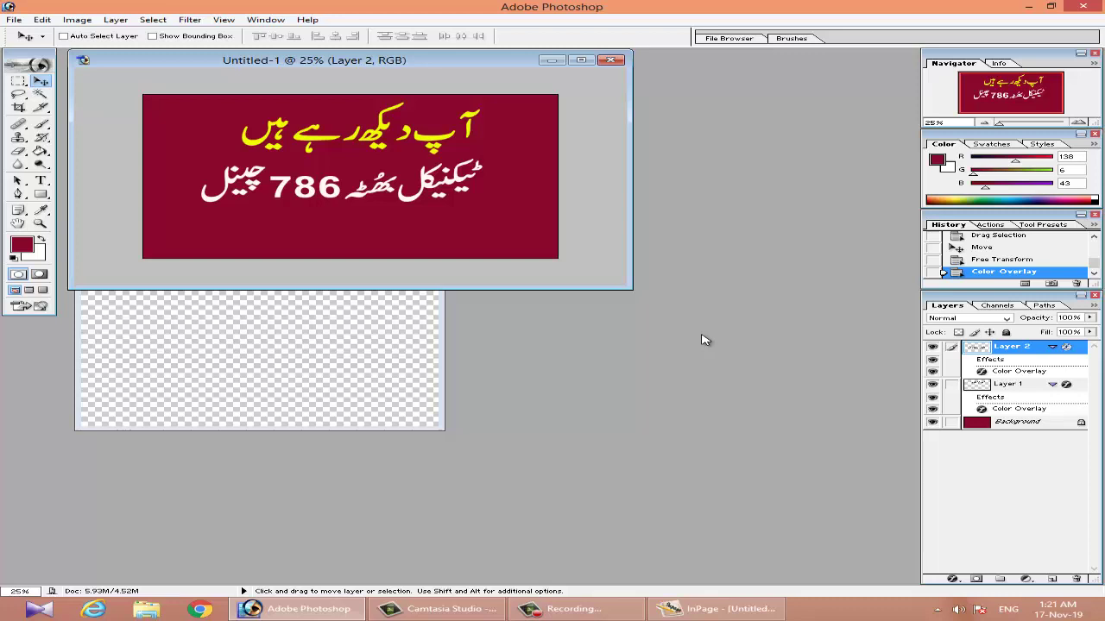
Type 'Subscribe my channel' in white near the banner bottom, centre it and commit.
left_click(40, 181)
left_click(184, 249)
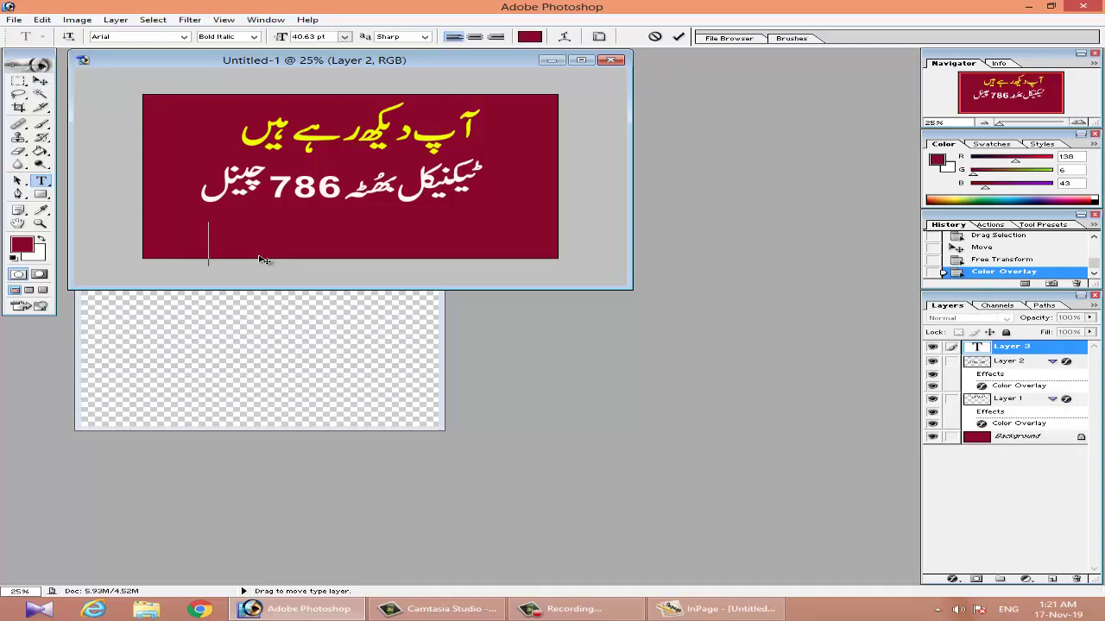
key("ctrl+a")
left_click(42, 242)
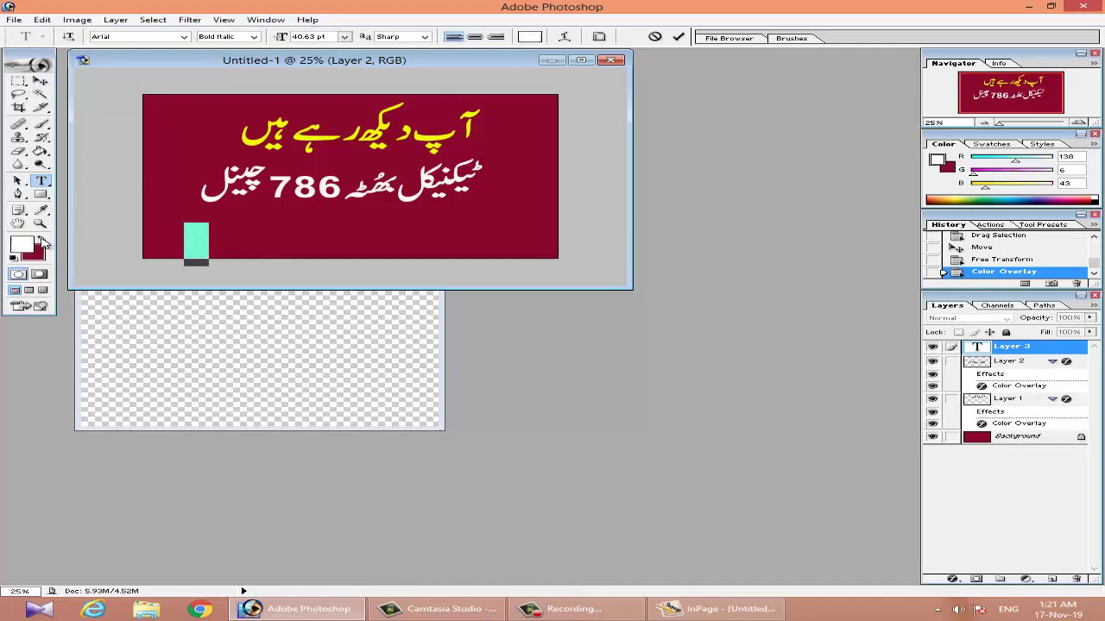
type("S")
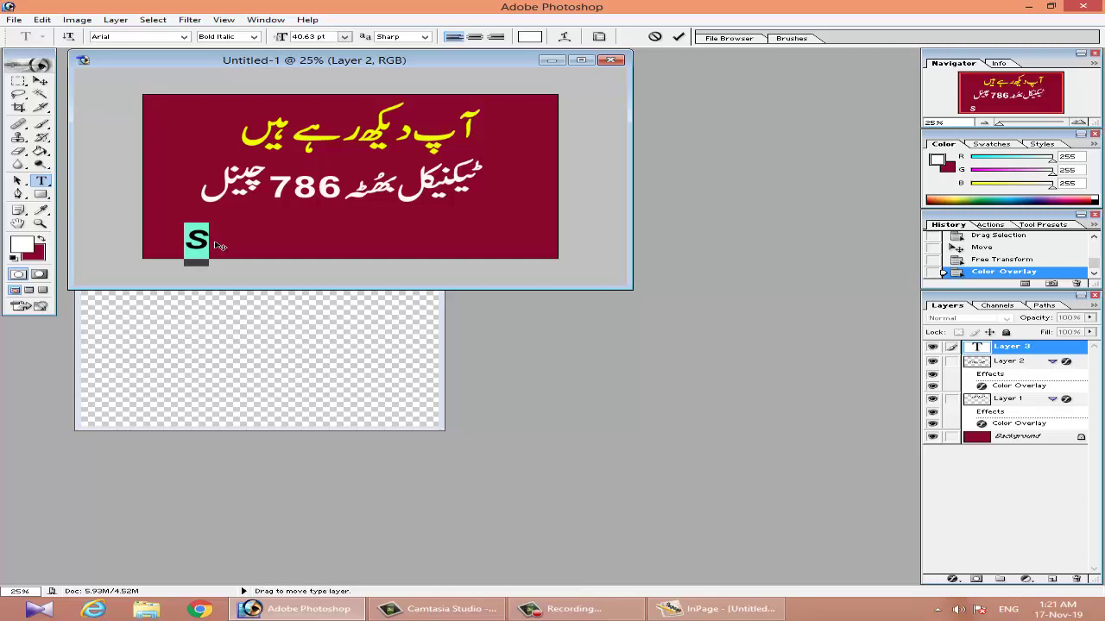
left_click(215, 243)
type("ub")
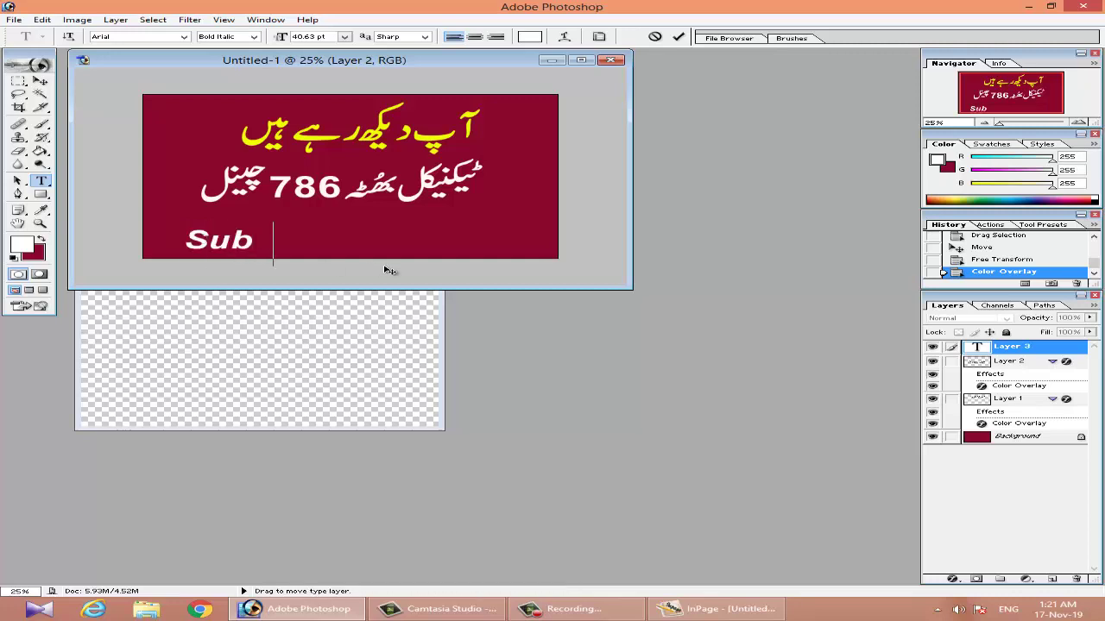
type("scribe my chan")
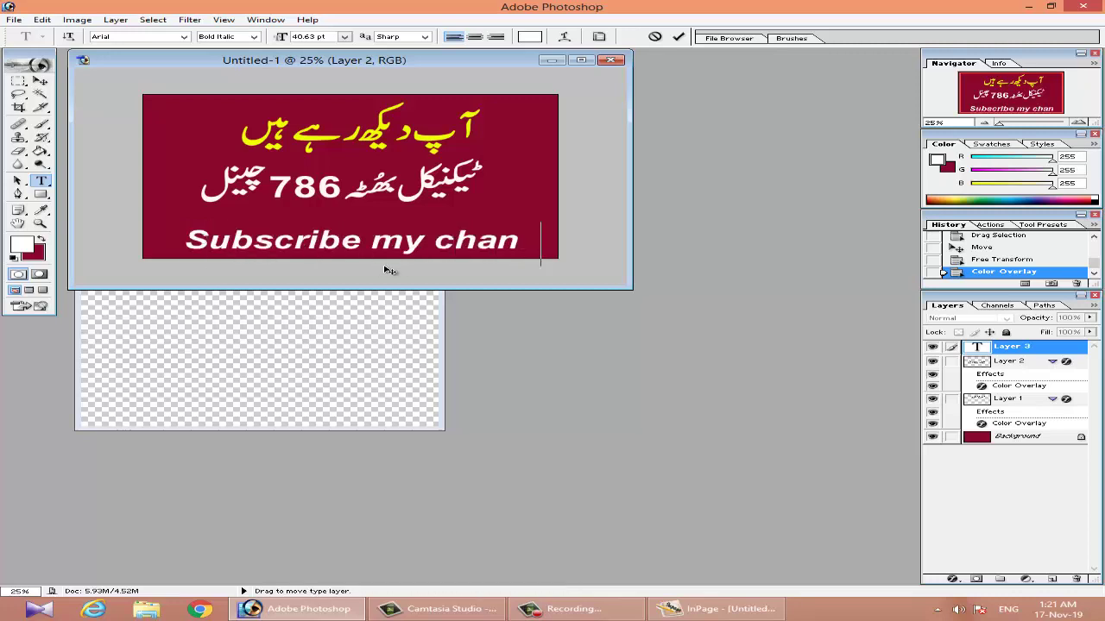
type("nel")
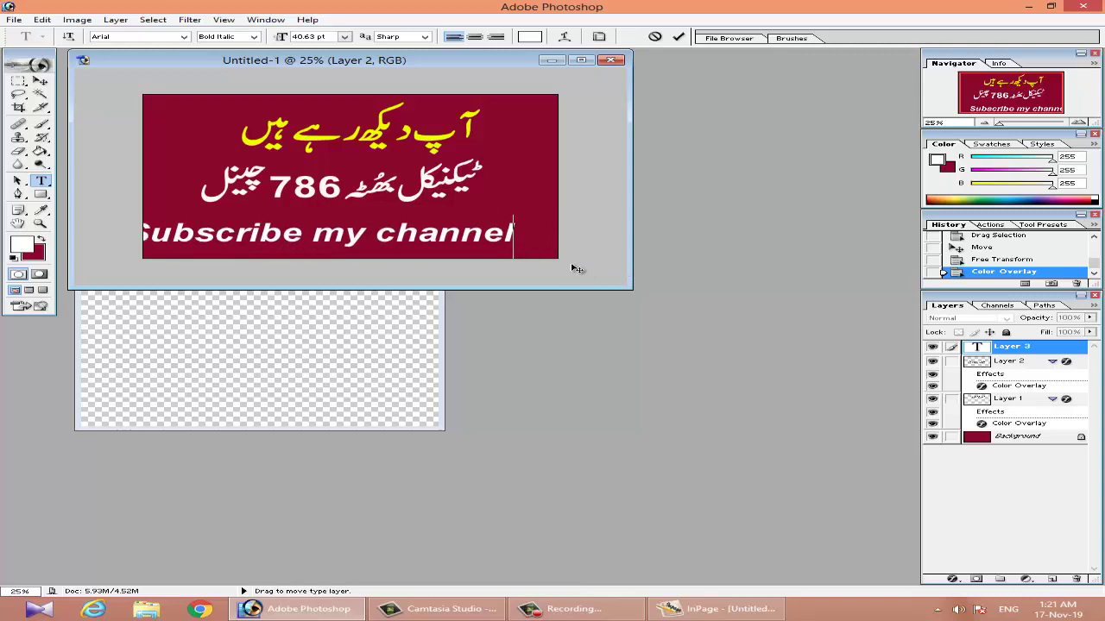
left_click_drag(617, 276, 583, 266)
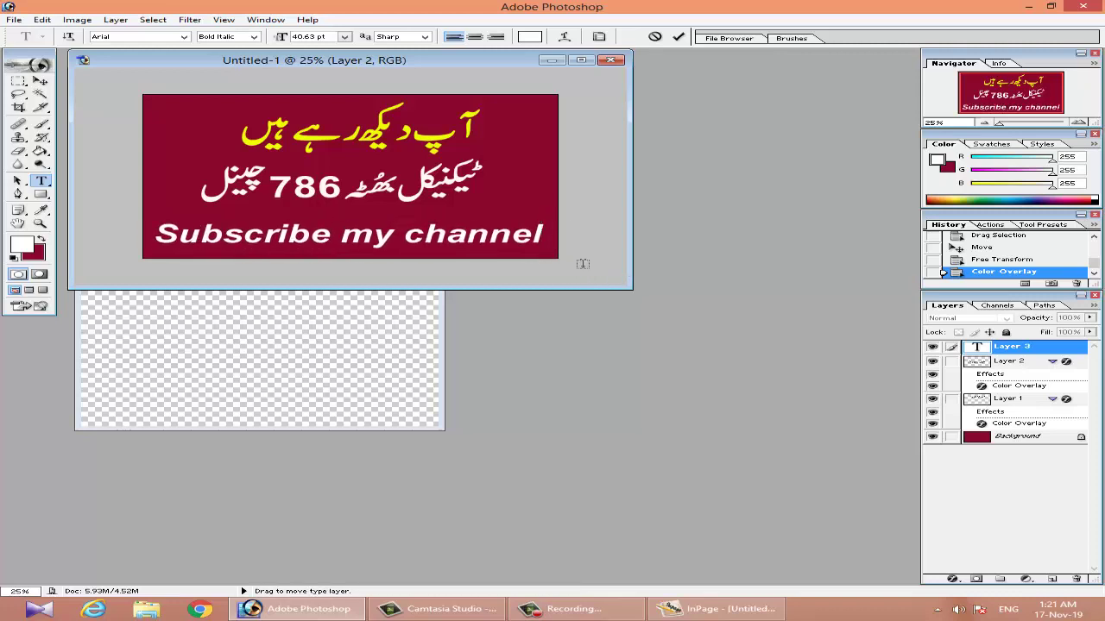
key("ctrl+Return")
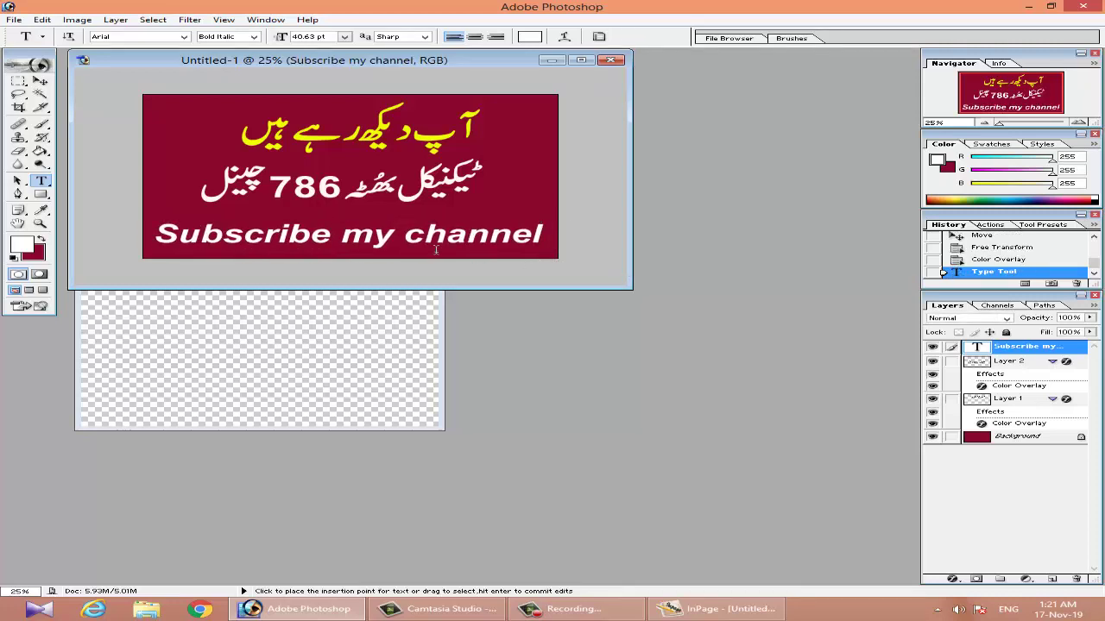